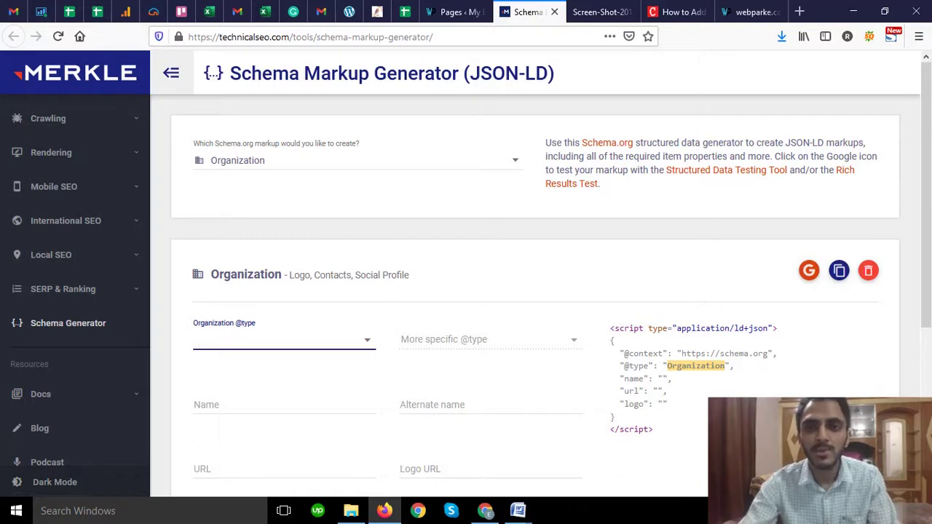
Review the sample LocalBusiness JSON-LD markup image, close it, and return to the schema markup generator
{"action": "left_click", "coordinate": [602, 11]}
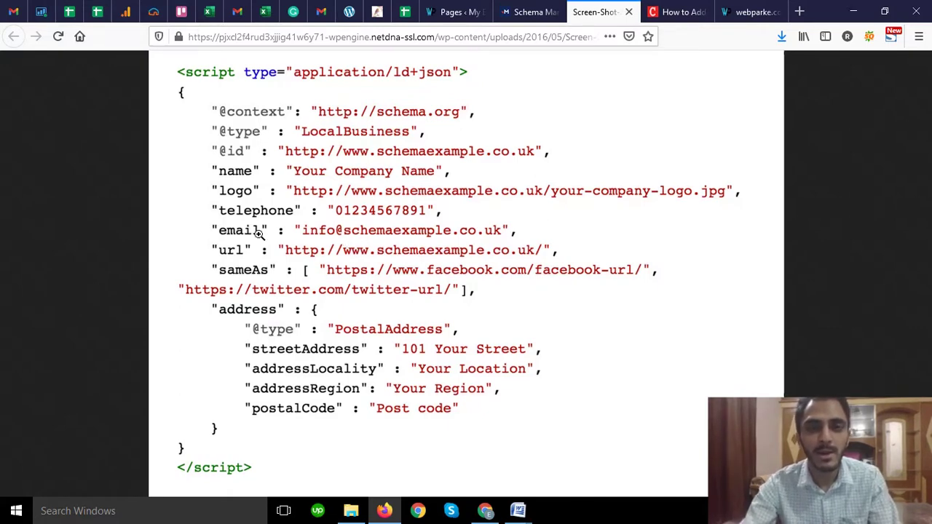
{"action": "left_click", "coordinate": [628, 12]}
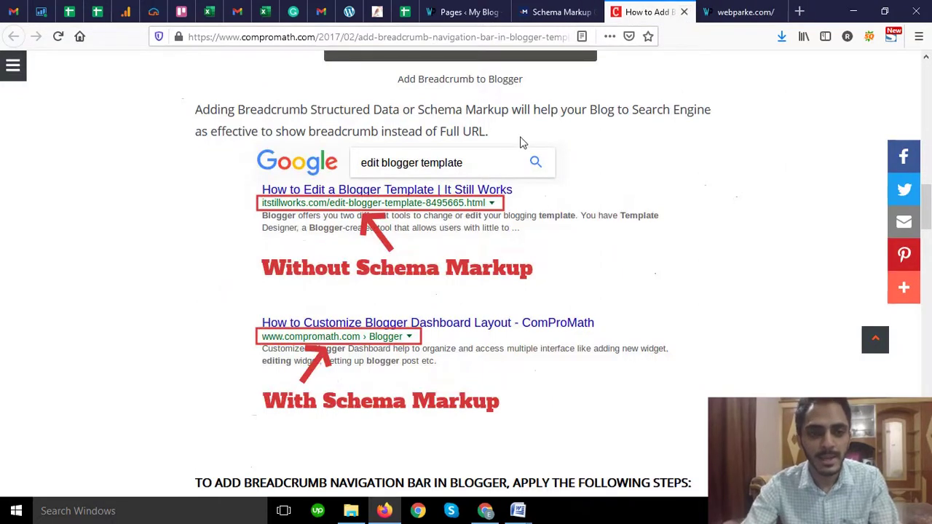
{"action": "left_click", "coordinate": [578, 11]}
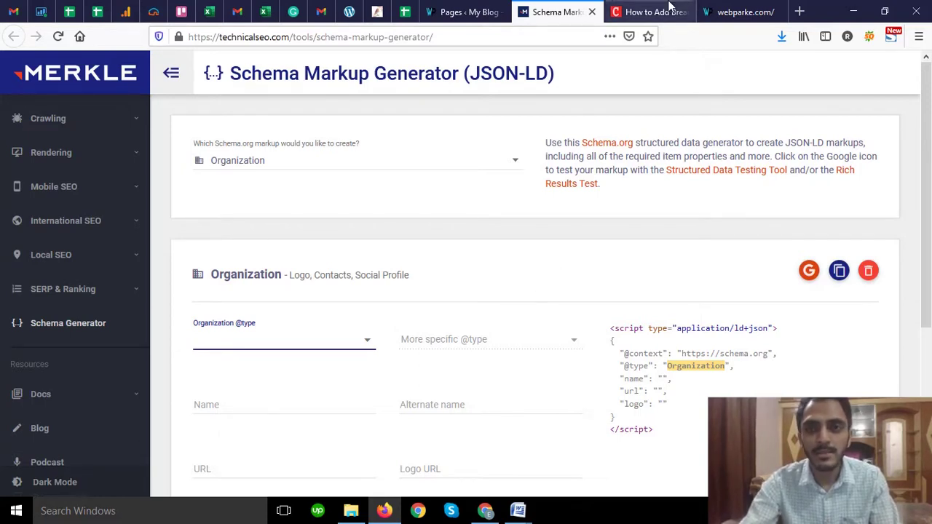
Look through the webparke.com home page down to its services and technologies sections
{"action": "left_click", "coordinate": [739, 12]}
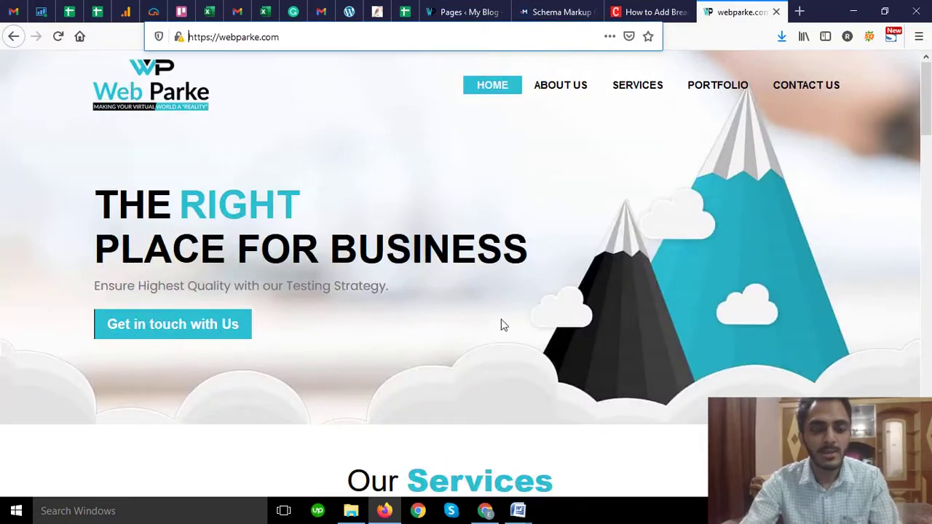
{"action": "scroll", "coordinate": [536, 281], "scroll_direction": "down", "scroll_amount": 6}
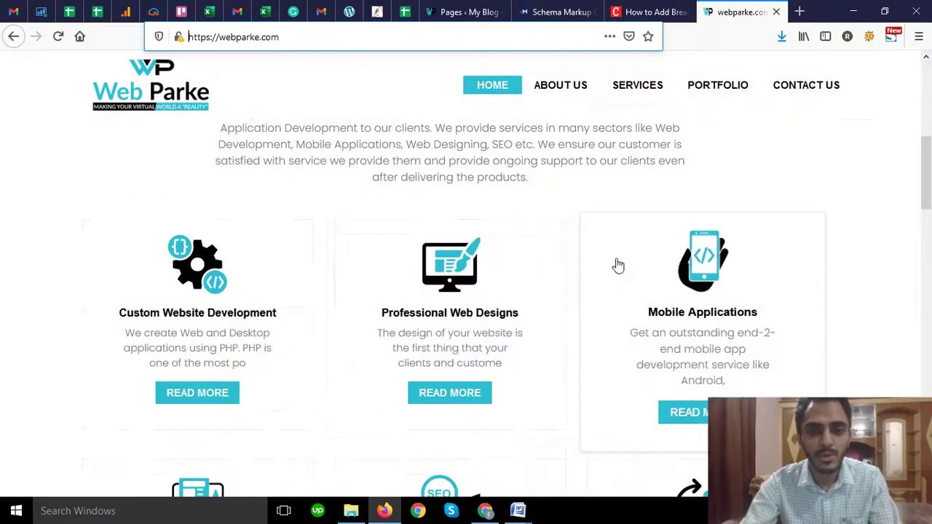
{"action": "scroll", "coordinate": [476, 234], "scroll_direction": "down", "scroll_amount": 2}
{"action": "scroll", "coordinate": [585, 172], "scroll_direction": "down", "scroll_amount": 3}
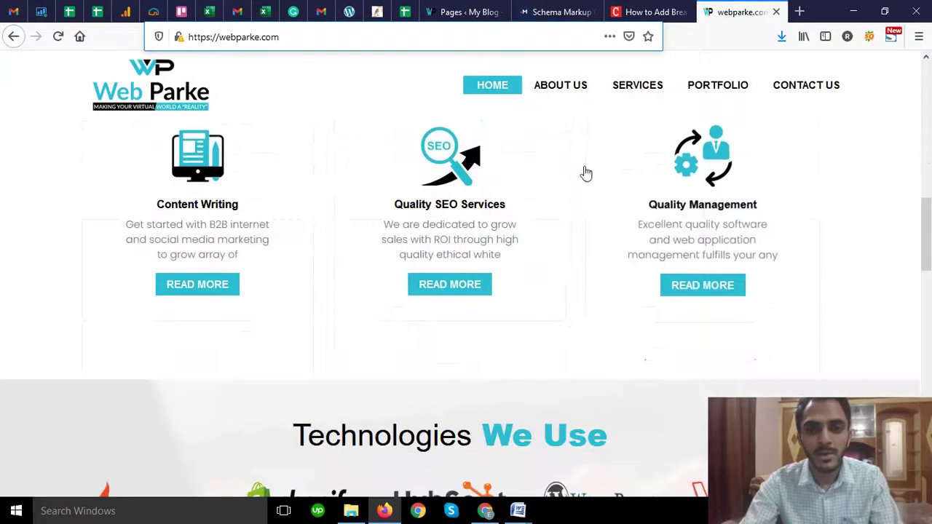
{"action": "scroll", "coordinate": [633, 307], "scroll_direction": "up", "scroll_amount": 7}
{"action": "scroll", "coordinate": [648, 317], "scroll_direction": "up", "scroll_amount": 3}
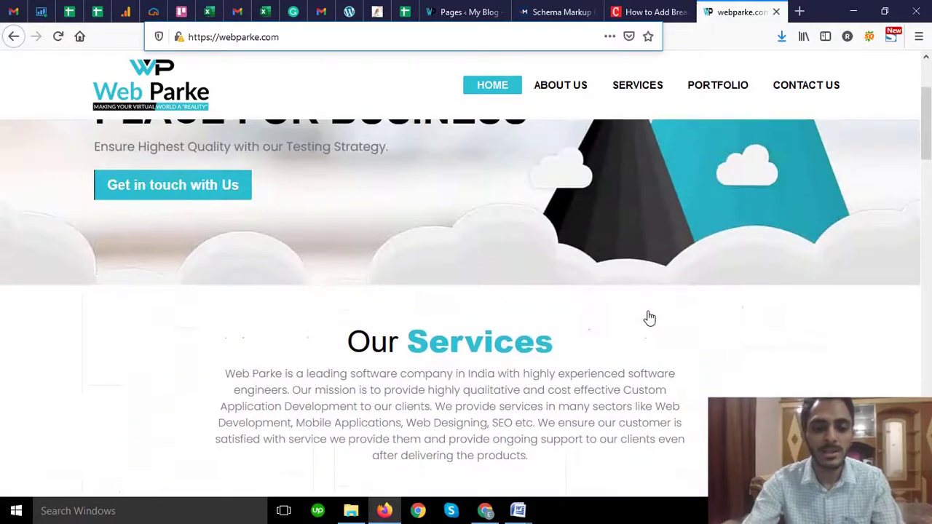
Examine the HTML source code of the webparke.com home page, comparing it with the rendered page, and close the source view
{"action": "key", "text": "ctrl+t"}
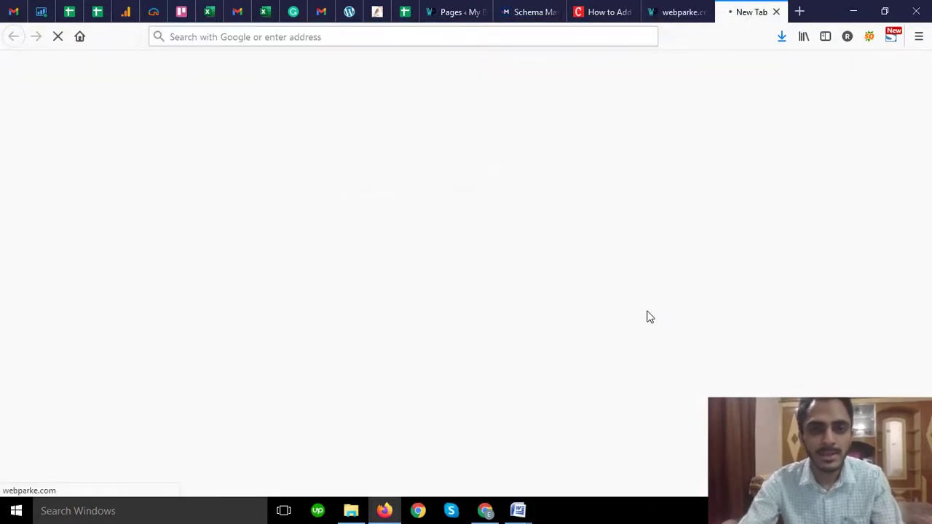
{"action": "scroll", "coordinate": [525, 126], "scroll_direction": "down", "scroll_amount": 10}
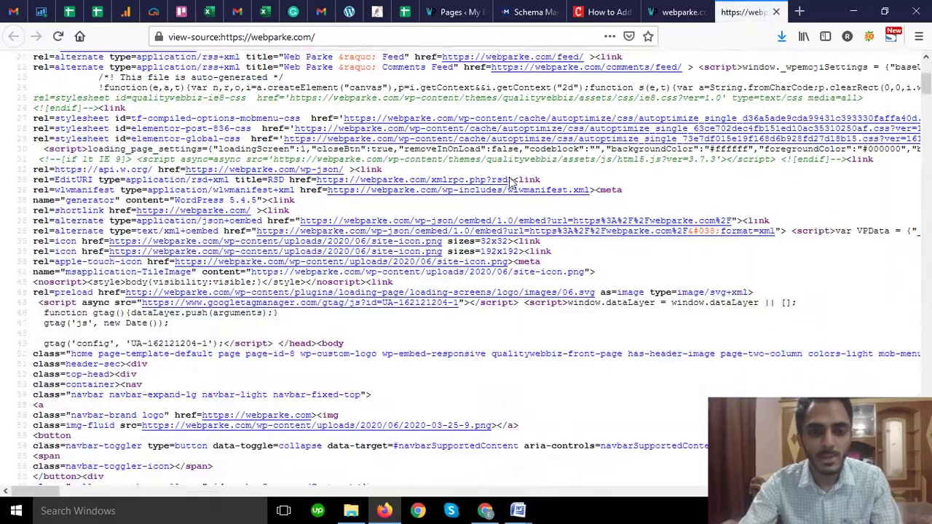
{"action": "scroll", "coordinate": [512, 184], "scroll_direction": "down", "scroll_amount": 15}
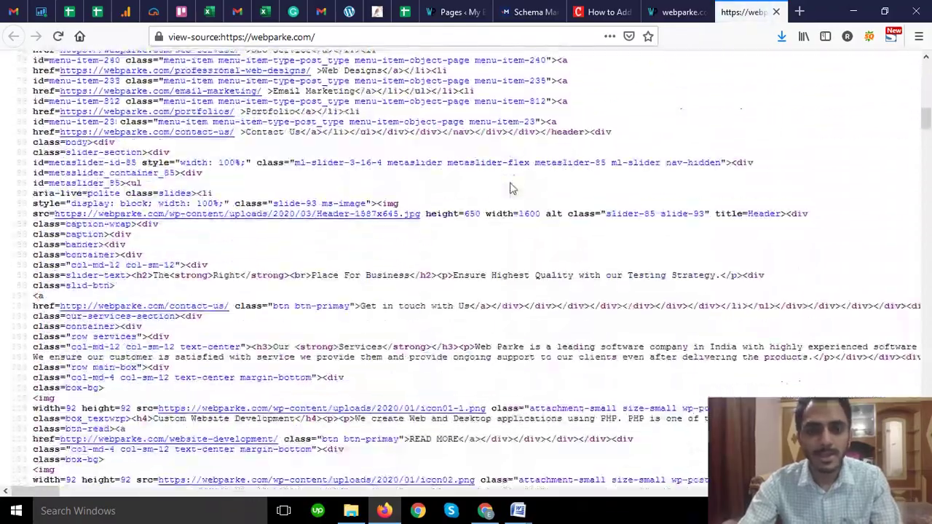
{"action": "left_click", "coordinate": [666, 7]}
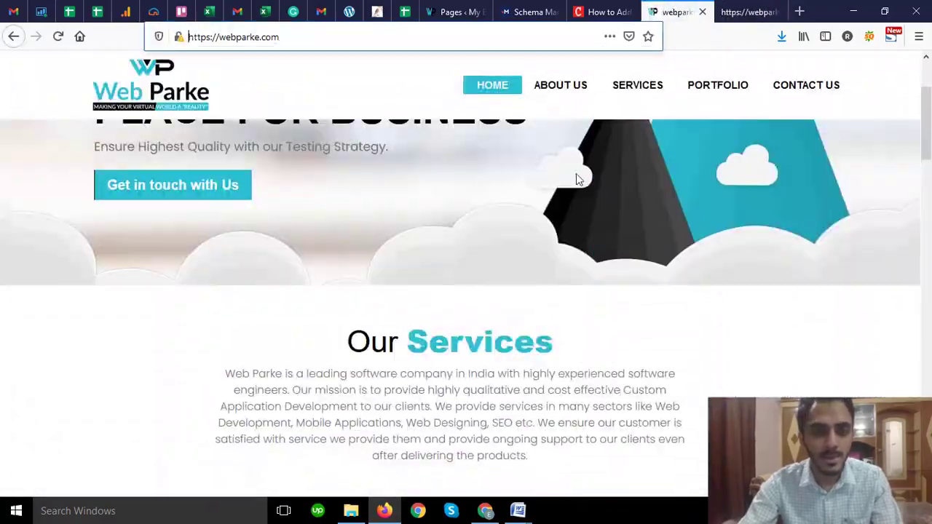
{"action": "scroll", "coordinate": [572, 179], "scroll_direction": "down", "scroll_amount": 3}
{"action": "left_click", "coordinate": [742, 12]}
{"action": "scroll", "coordinate": [566, 245], "scroll_direction": "down", "scroll_amount": 15}
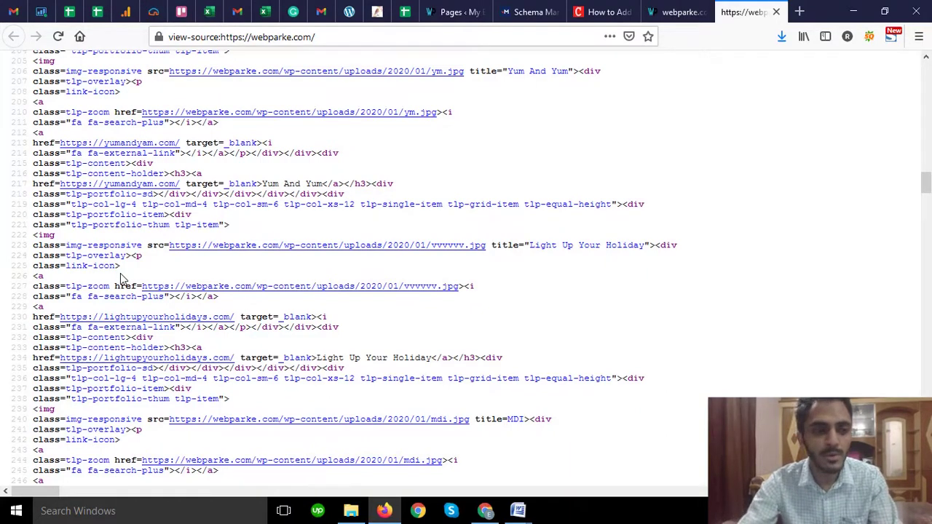
{"action": "scroll", "coordinate": [121, 276], "scroll_direction": "down", "scroll_amount": 4}
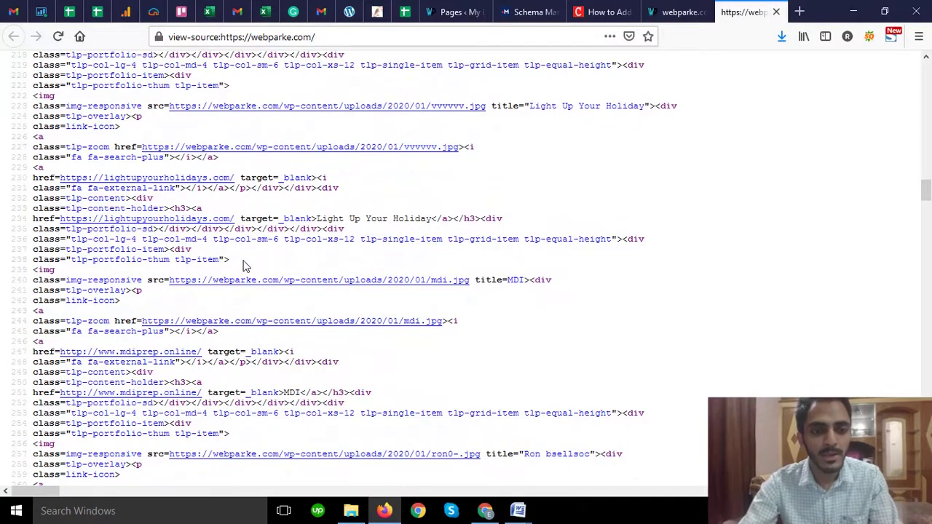
{"action": "scroll", "coordinate": [247, 263], "scroll_direction": "up", "scroll_amount": 12}
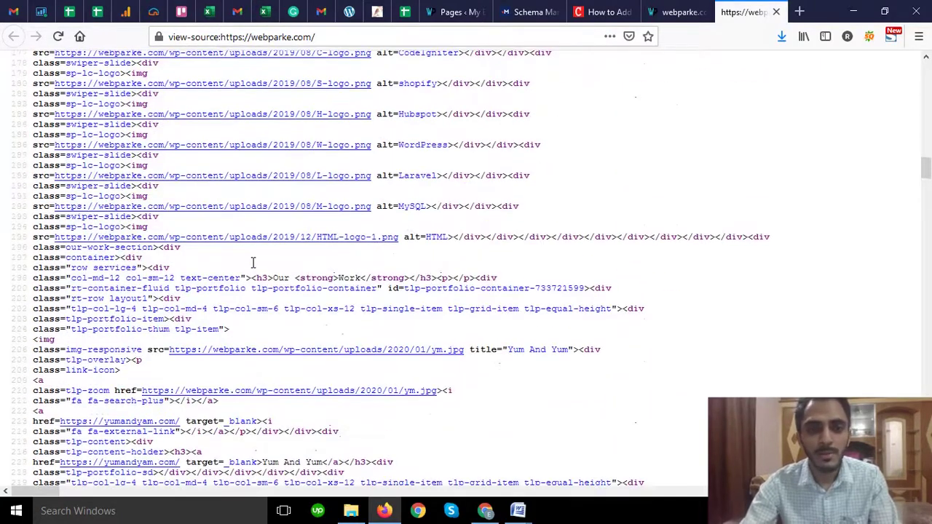
{"action": "left_click", "coordinate": [776, 11]}
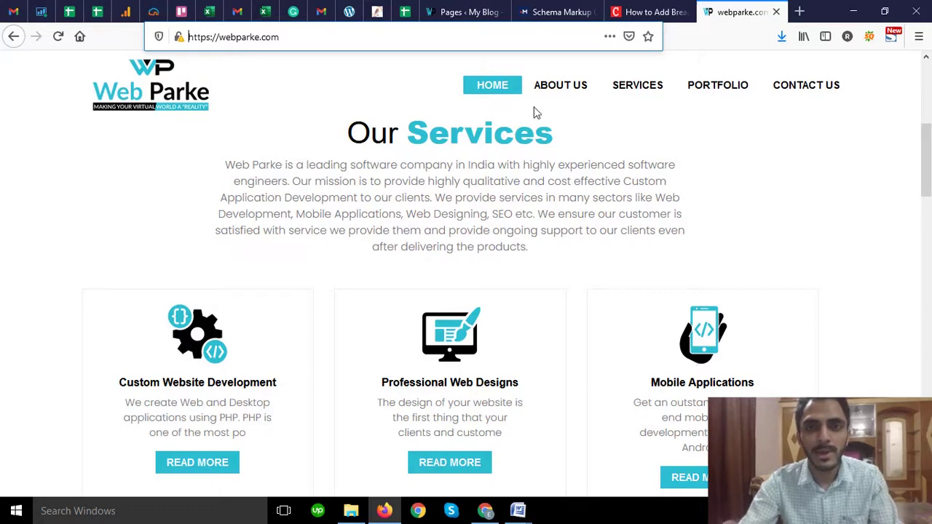
{"action": "scroll", "coordinate": [465, 174], "scroll_direction": "up", "scroll_amount": 5}
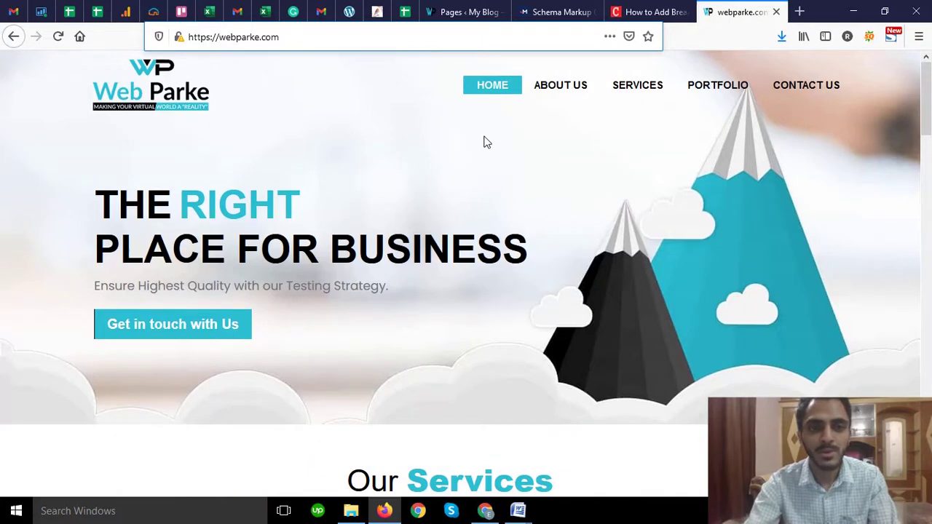
Review the Schema.org markup types offered by the schema markup generator, from Article to Website
{"action": "left_click", "coordinate": [561, 10]}
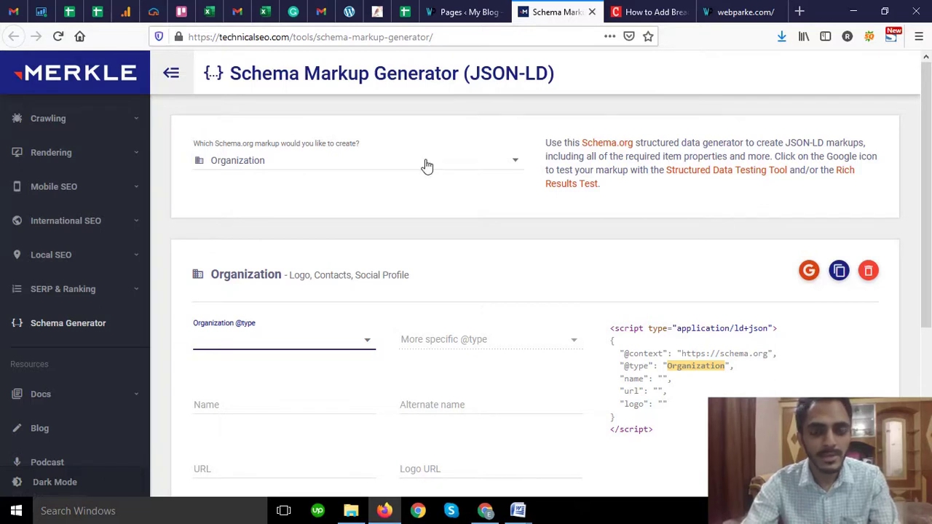
{"action": "left_click", "coordinate": [364, 159]}
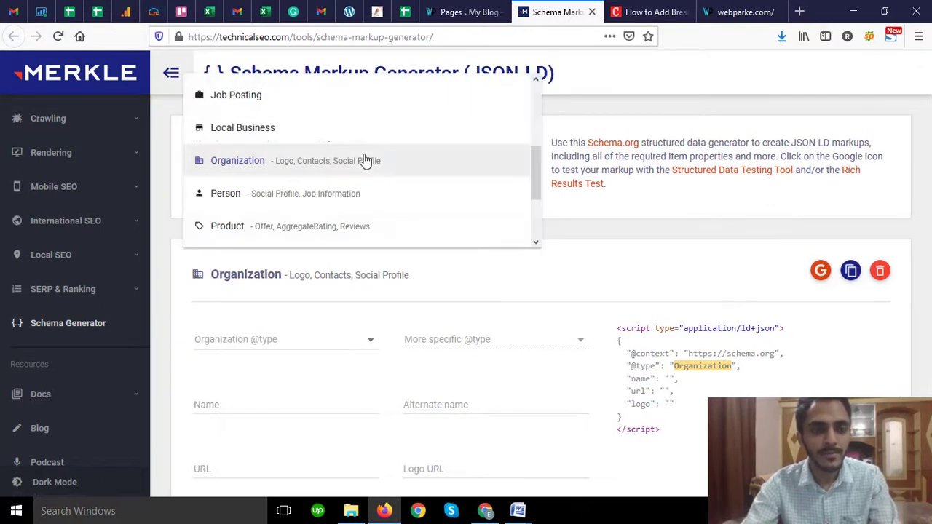
{"action": "scroll", "coordinate": [366, 160], "scroll_direction": "up", "scroll_amount": 3}
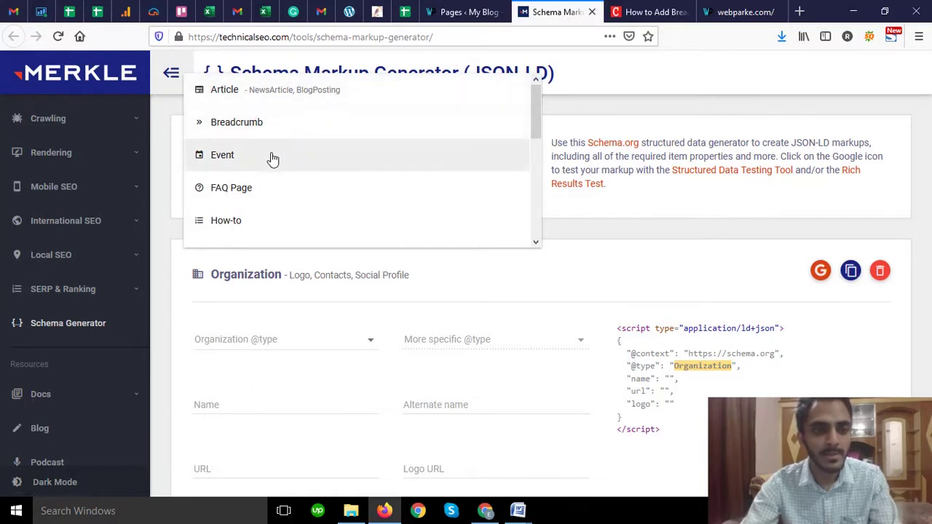
{"action": "scroll", "coordinate": [254, 192], "scroll_direction": "down", "scroll_amount": 2}
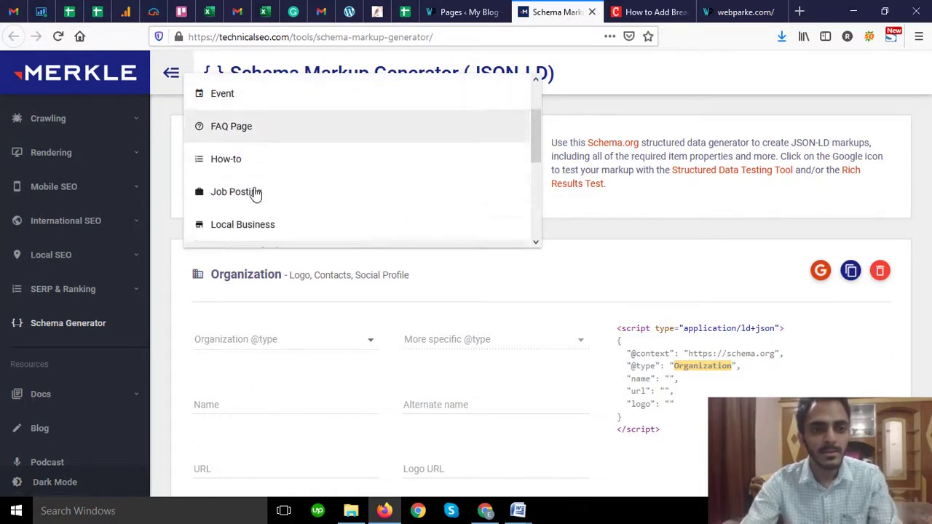
{"action": "scroll", "coordinate": [254, 192], "scroll_direction": "down", "scroll_amount": 5}
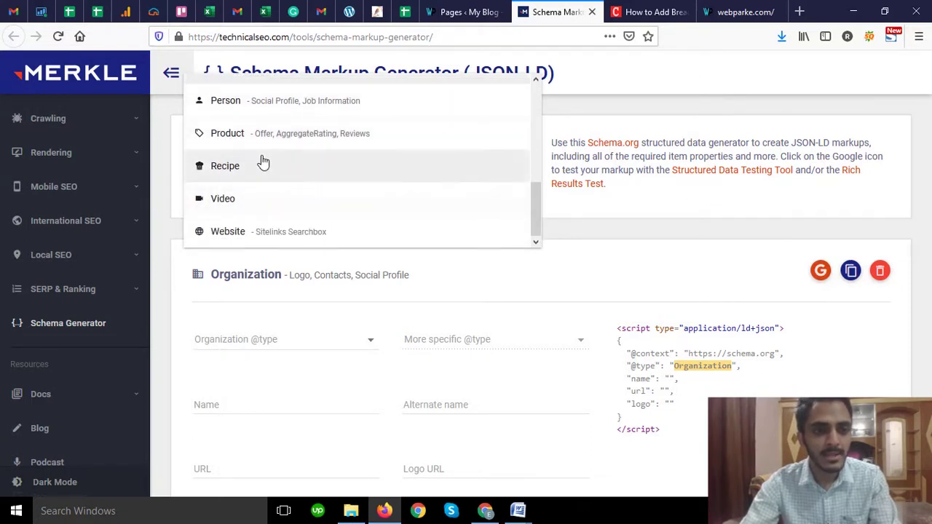
{"action": "scroll", "coordinate": [277, 196], "scroll_direction": "up", "scroll_amount": 3}
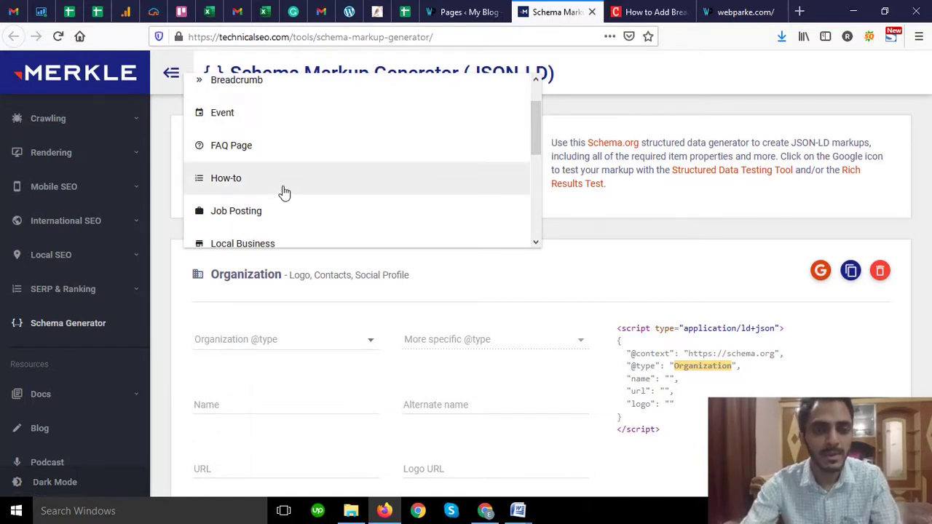
{"action": "scroll", "coordinate": [284, 193], "scroll_direction": "down", "scroll_amount": 3}
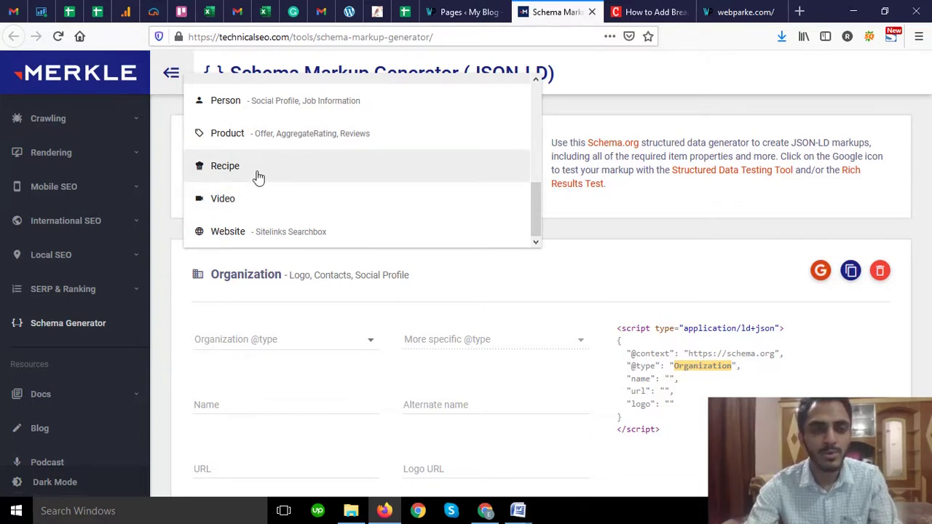
{"action": "scroll", "coordinate": [260, 177], "scroll_direction": "up", "scroll_amount": 5}
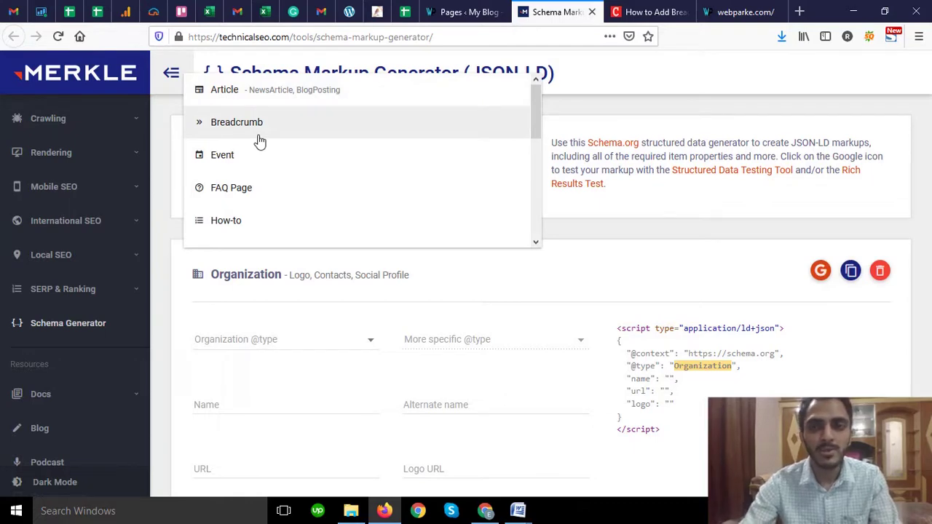
Compare the search results with and without schema markup in the breadcrumb article, and check the WordPress pages list
{"action": "left_click", "coordinate": [645, 12]}
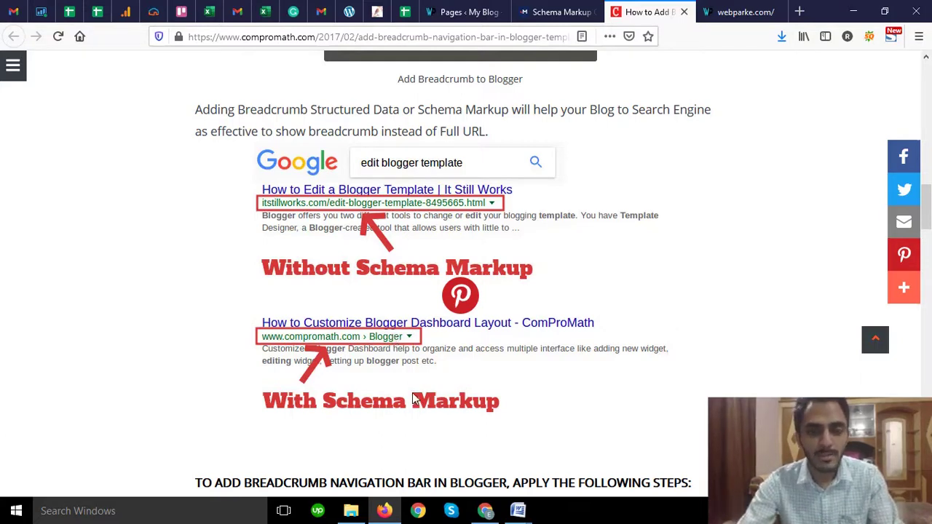
{"action": "left_click", "coordinate": [487, 9]}
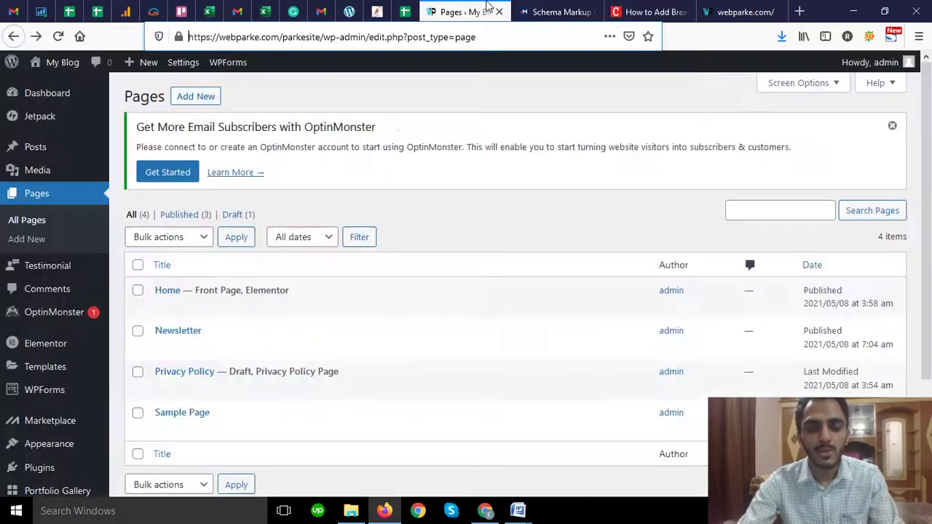
{"action": "left_click", "coordinate": [572, 8]}
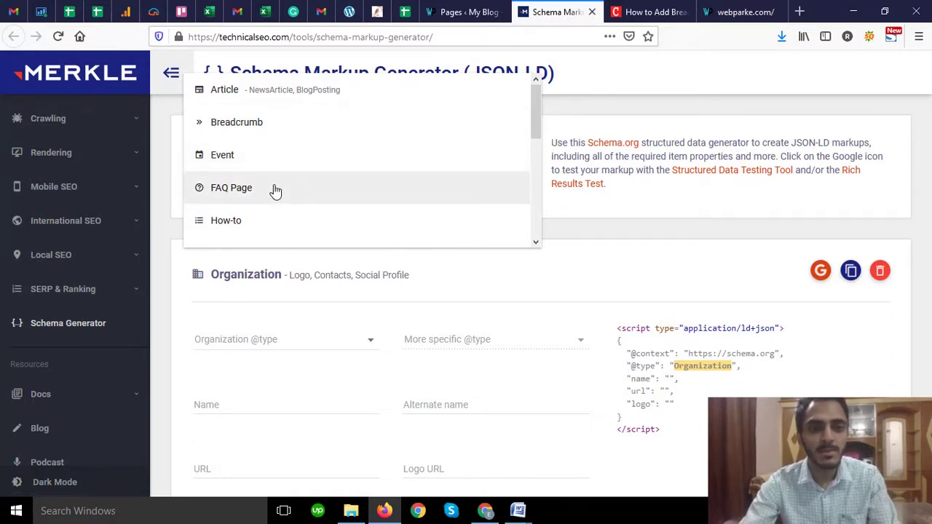
Choose Organization as the Schema.org markup to create in the generator
{"action": "scroll", "coordinate": [275, 195], "scroll_direction": "down", "scroll_amount": 3}
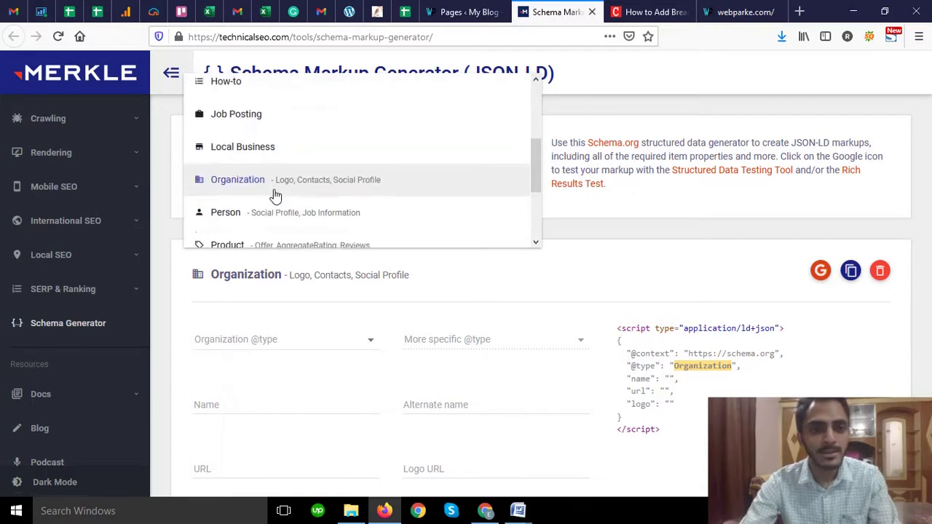
{"action": "scroll", "coordinate": [276, 196], "scroll_direction": "down", "scroll_amount": 2}
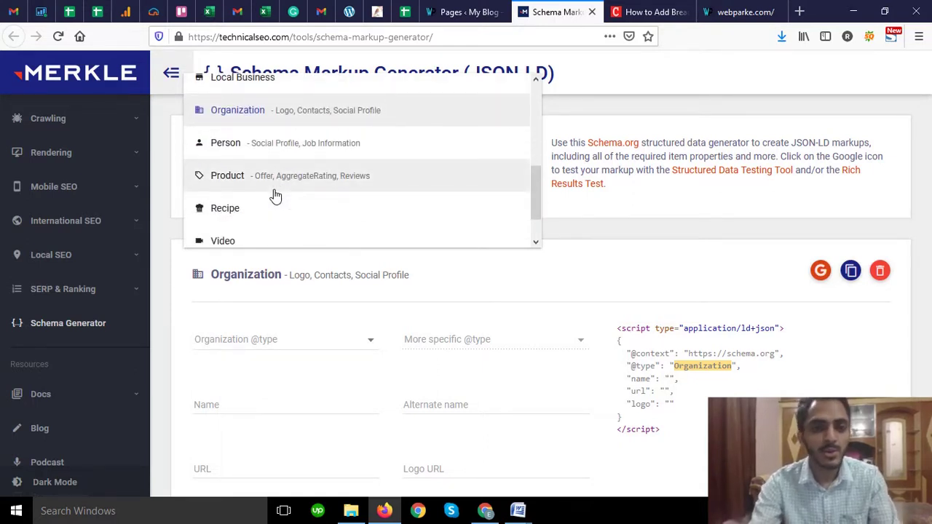
{"action": "scroll", "coordinate": [275, 196], "scroll_direction": "down", "scroll_amount": 1}
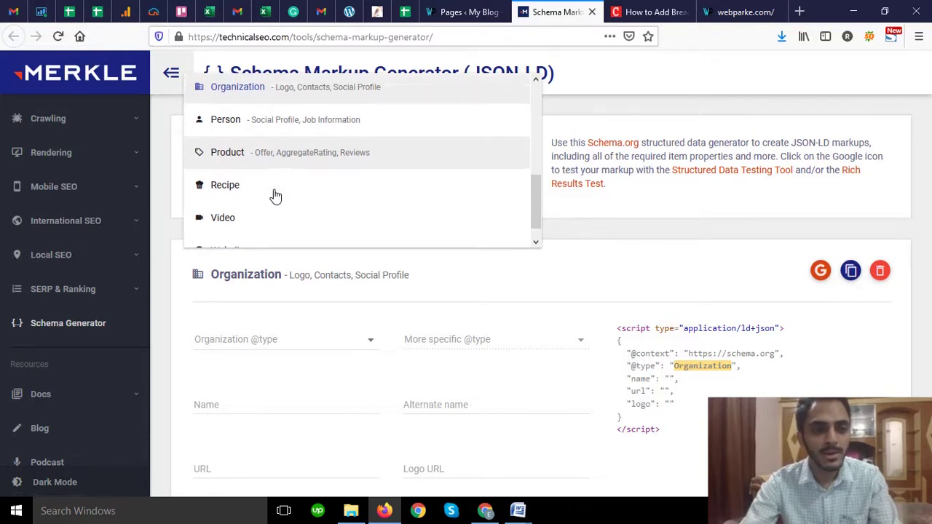
{"action": "scroll", "coordinate": [275, 196], "scroll_direction": "up", "scroll_amount": 4}
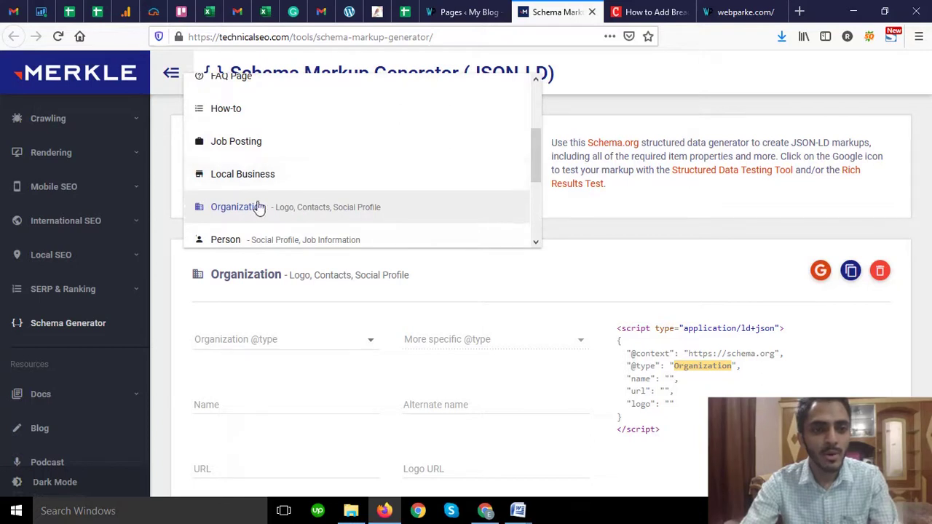
{"action": "scroll", "coordinate": [263, 220], "scroll_direction": "down", "scroll_amount": 2}
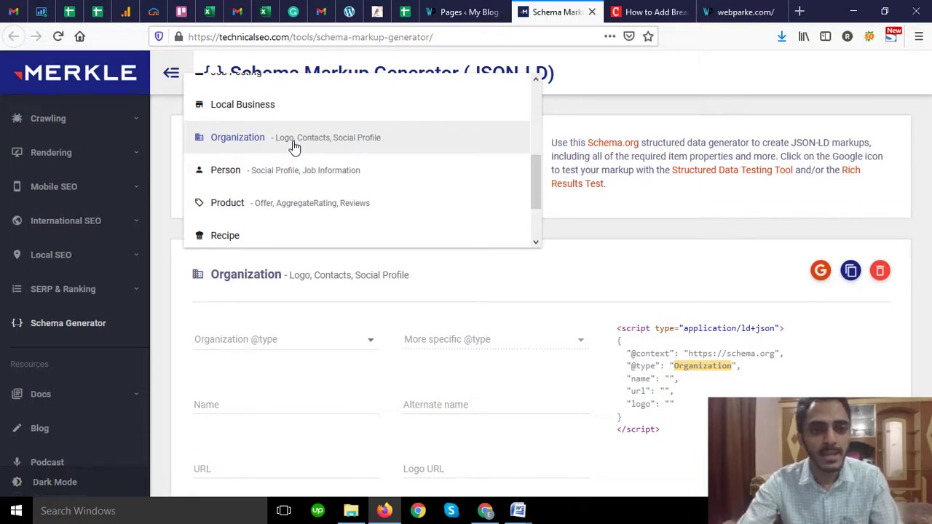
{"action": "scroll", "coordinate": [294, 145], "scroll_direction": "up", "scroll_amount": 4}
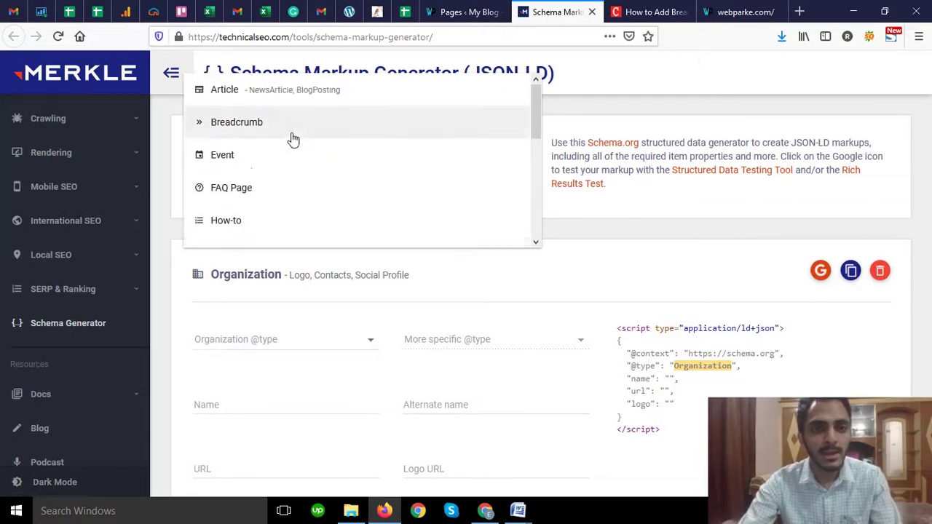
{"action": "scroll", "coordinate": [293, 139], "scroll_direction": "down", "scroll_amount": 2}
{"action": "scroll", "coordinate": [292, 140], "scroll_direction": "down", "scroll_amount": 4}
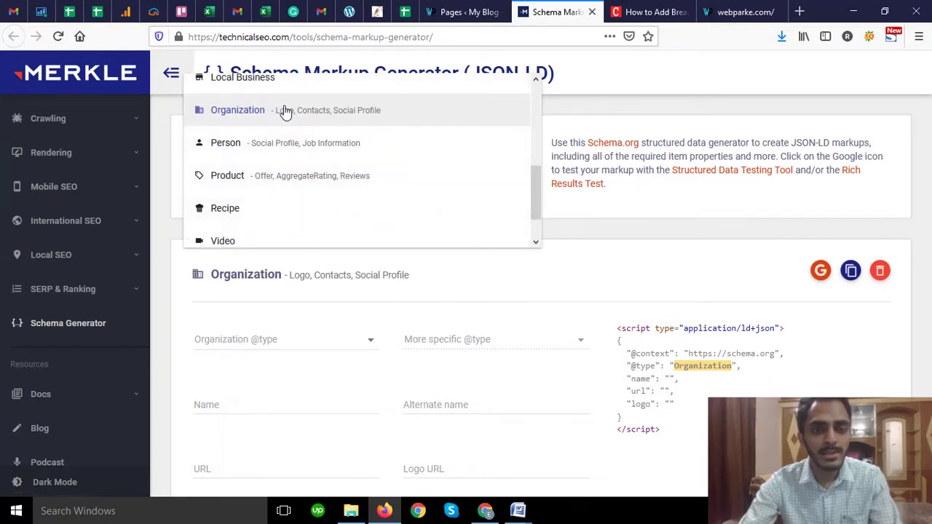
{"action": "left_click", "coordinate": [286, 110]}
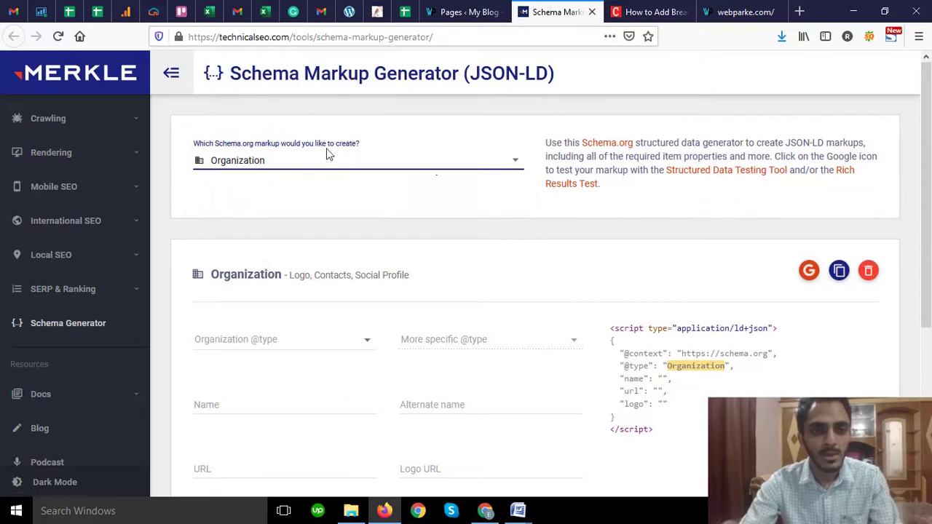
{"action": "scroll", "coordinate": [329, 160], "scroll_direction": "down", "scroll_amount": 1}
{"action": "scroll", "coordinate": [329, 163], "scroll_direction": "down", "scroll_amount": 3}
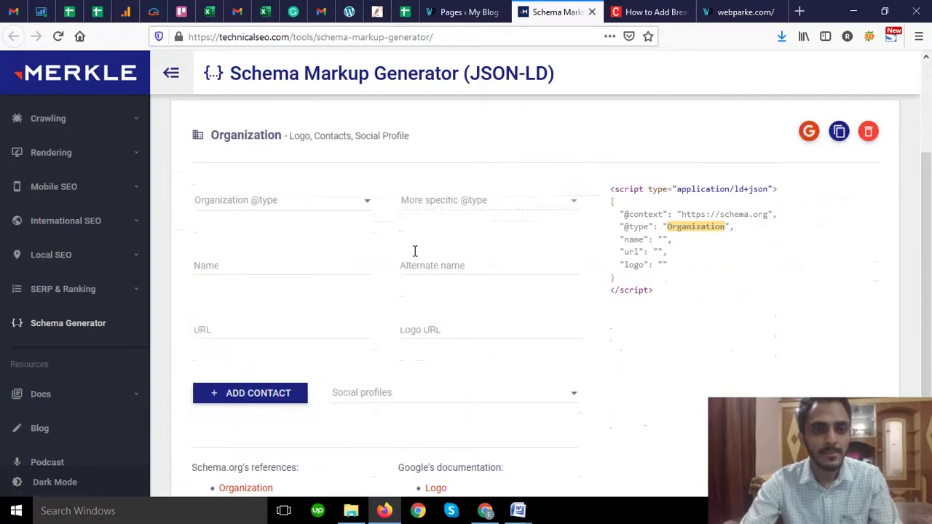
{"action": "left_click", "coordinate": [337, 209]}
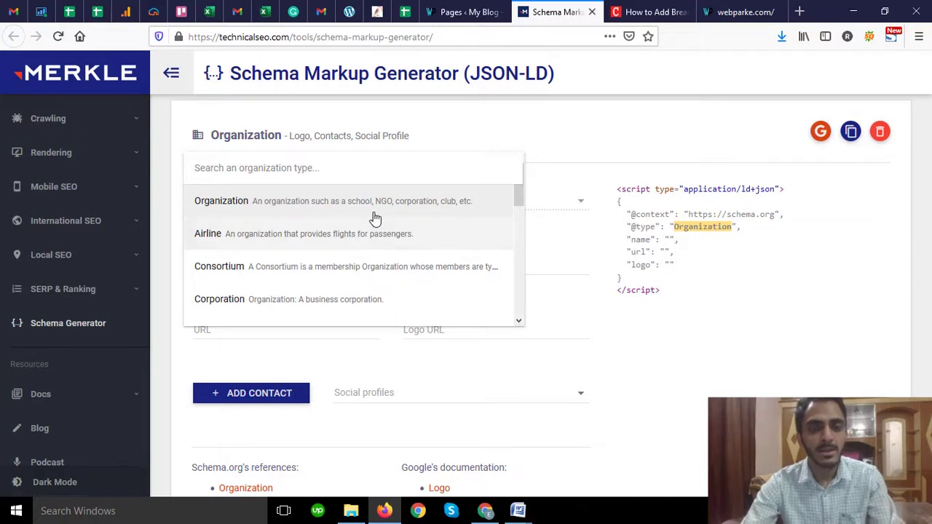
{"action": "left_click", "coordinate": [318, 206]}
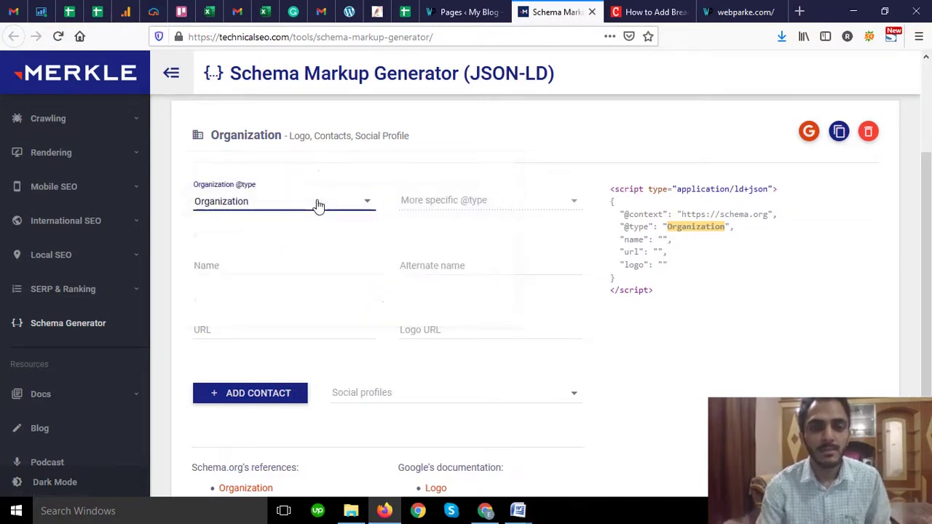
Enter "blog s" as the organization's name, replacing the random placeholder text, and leave the alternate name blank
{"action": "scroll", "coordinate": [306, 213], "scroll_direction": "down", "scroll_amount": 2}
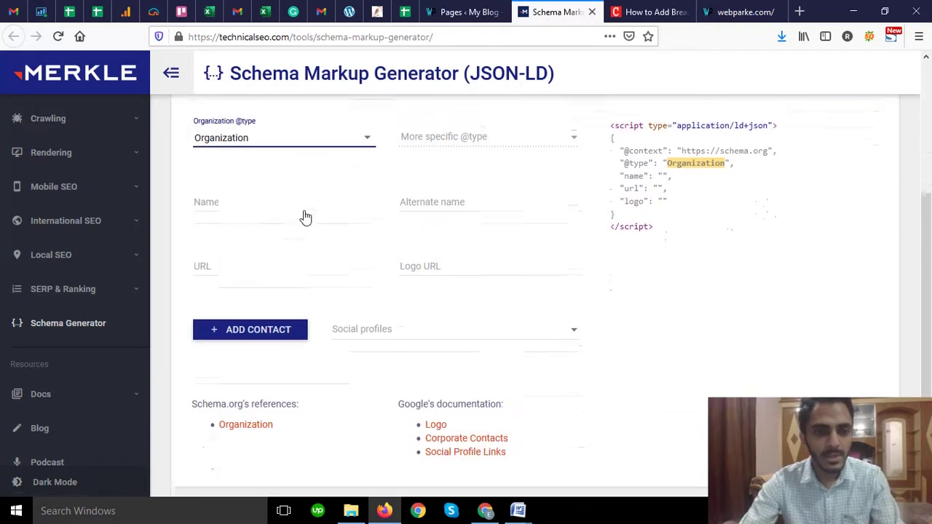
{"action": "left_click", "coordinate": [233, 193]}
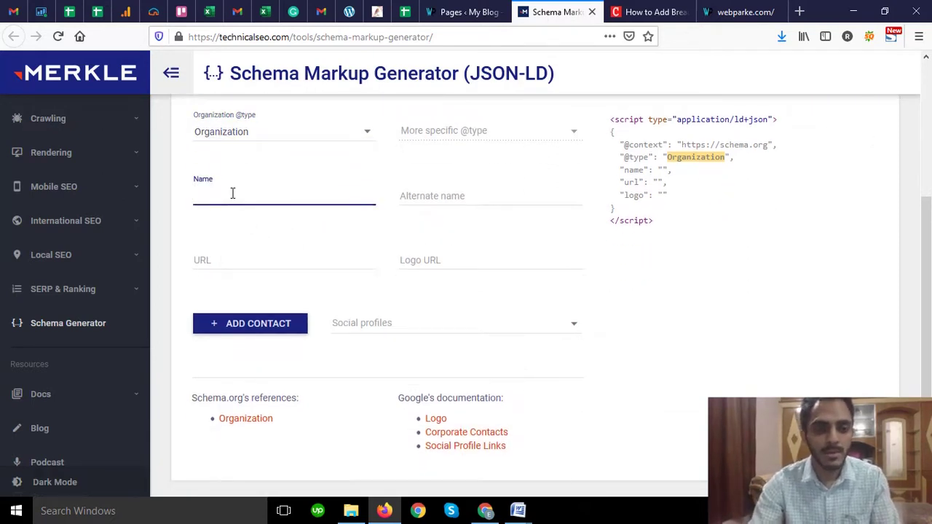
{"action": "type", "text": "jhjcgcsjdhk"}
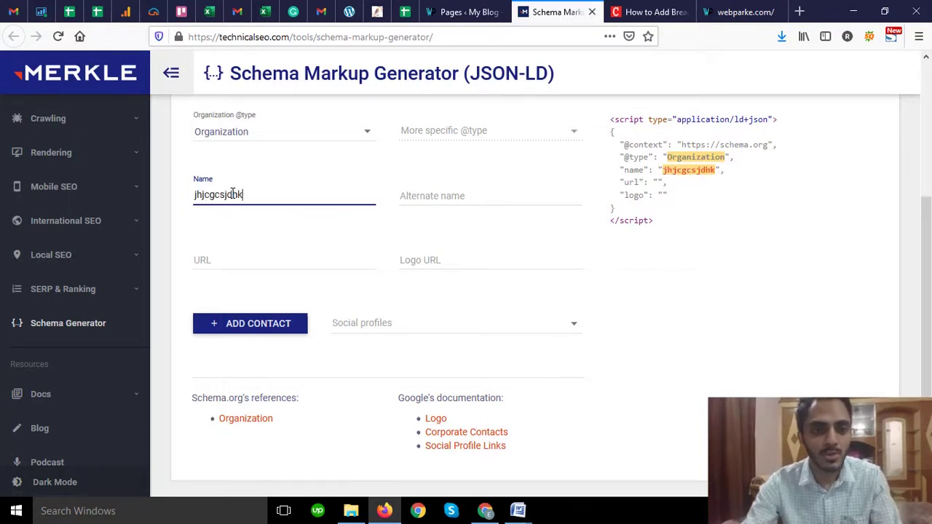
{"action": "left_click_drag", "start_coordinate": [272, 194], "coordinate": [159, 197]}
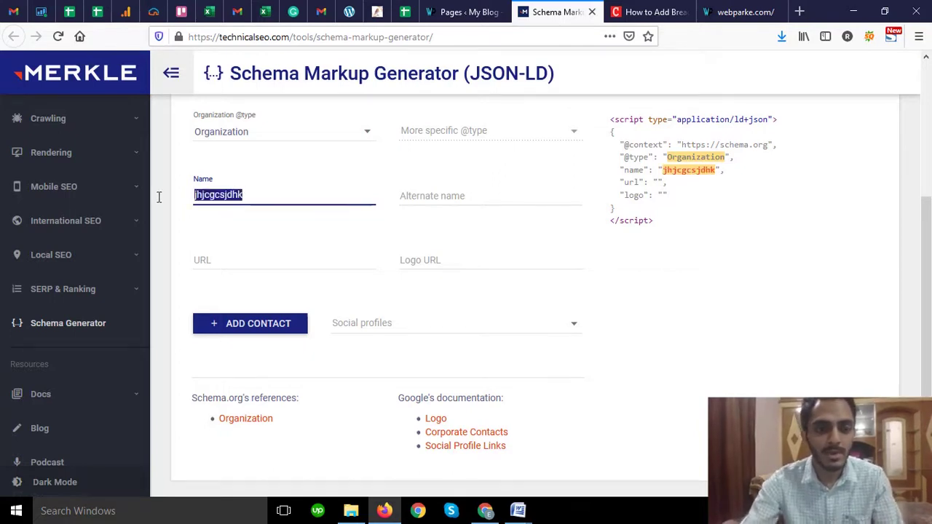
{"action": "type", "text": "blog s"}
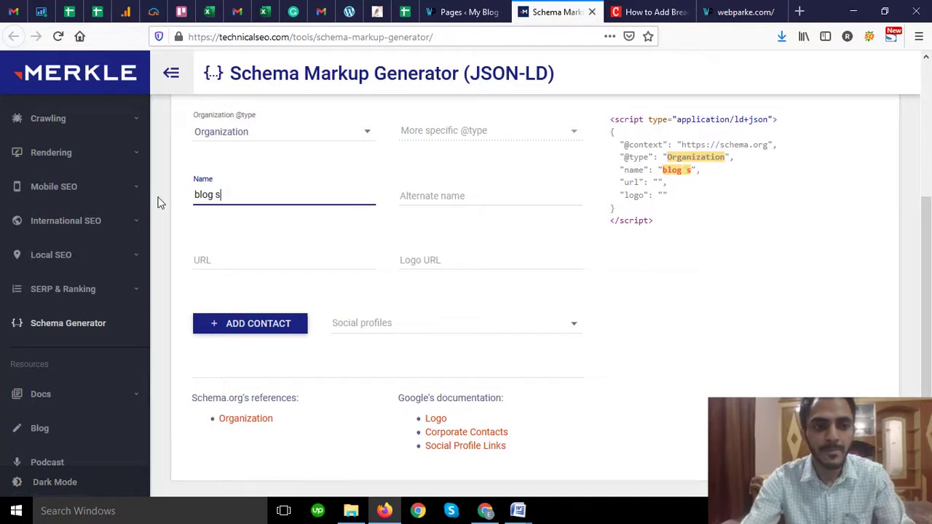
{"action": "left_click", "coordinate": [472, 198]}
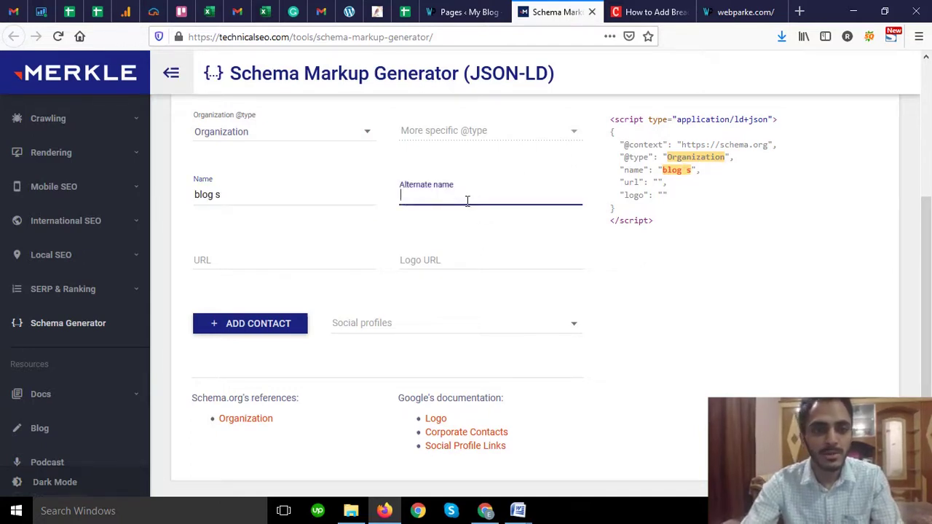
Try to copy the webparke.com address into the organization's URL field
{"action": "left_click", "coordinate": [224, 268]}
{"action": "left_click", "coordinate": [721, 11]}
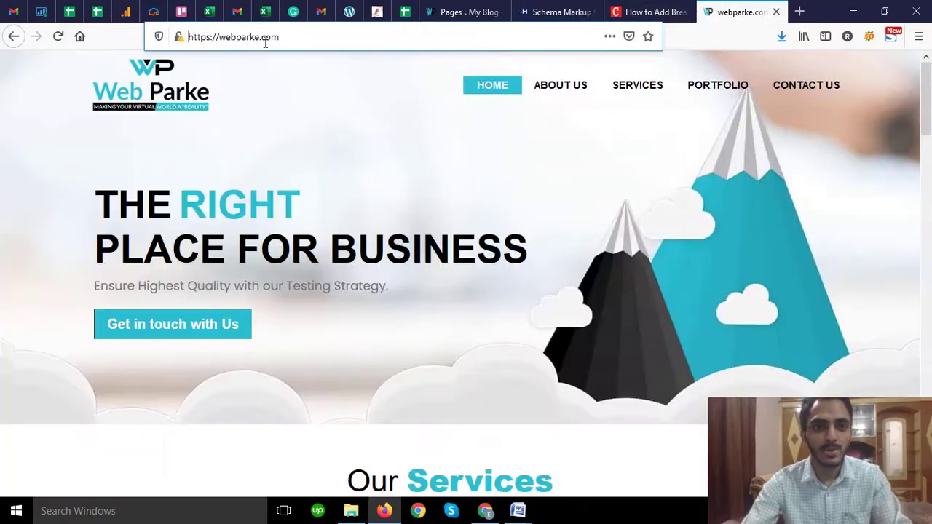
{"action": "left_click", "coordinate": [265, 38]}
{"action": "left_click", "coordinate": [469, 12]}
{"action": "left_click", "coordinate": [557, 12]}
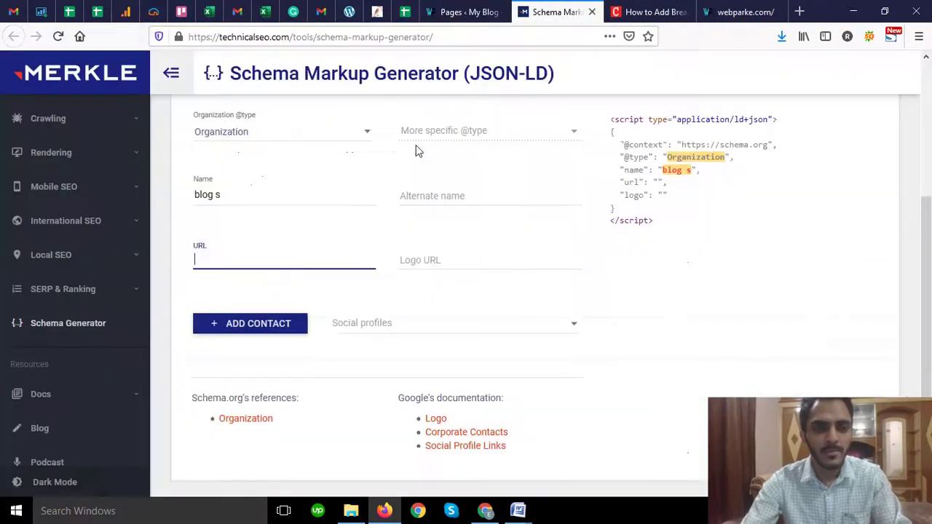
{"action": "key", "text": "ctrl+v"}
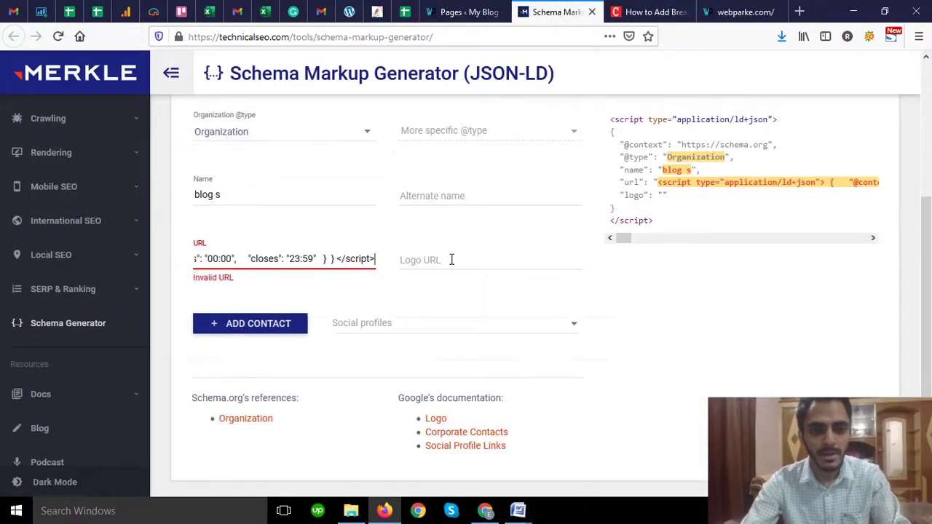
{"action": "left_click", "coordinate": [735, 11]}
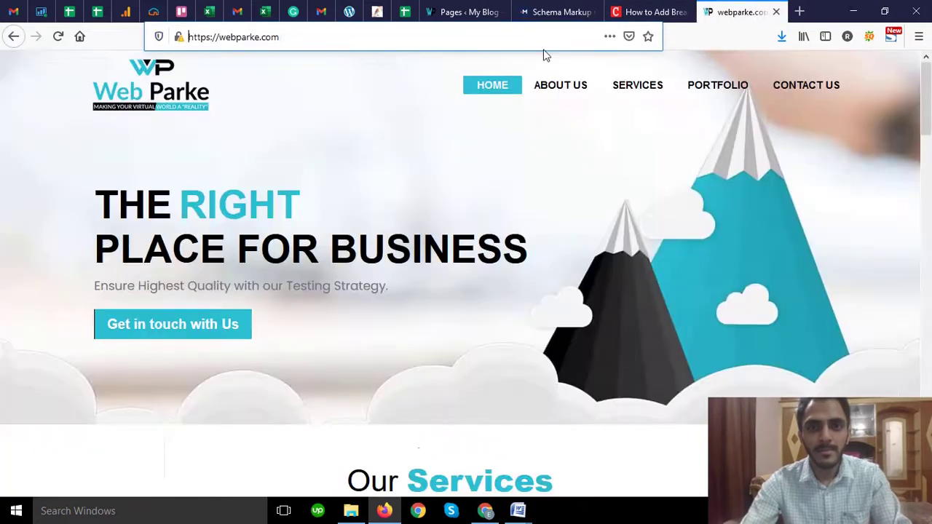
{"action": "left_click", "coordinate": [448, 40]}
{"action": "key", "text": "ctrl+a"}
{"action": "key", "text": "ctrl+c"}
{"action": "left_click", "coordinate": [557, 12]}
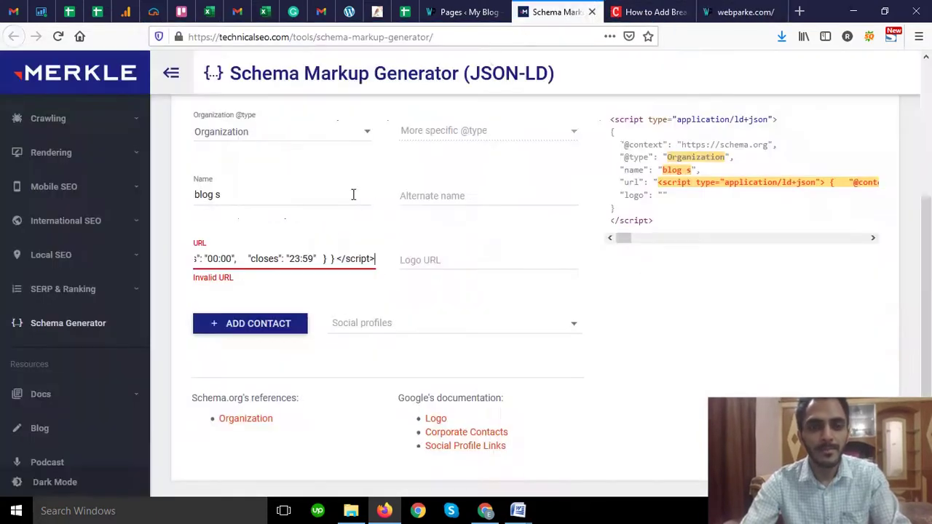
{"action": "left_click", "coordinate": [315, 257]}
{"action": "key", "text": "ctrl+a"}
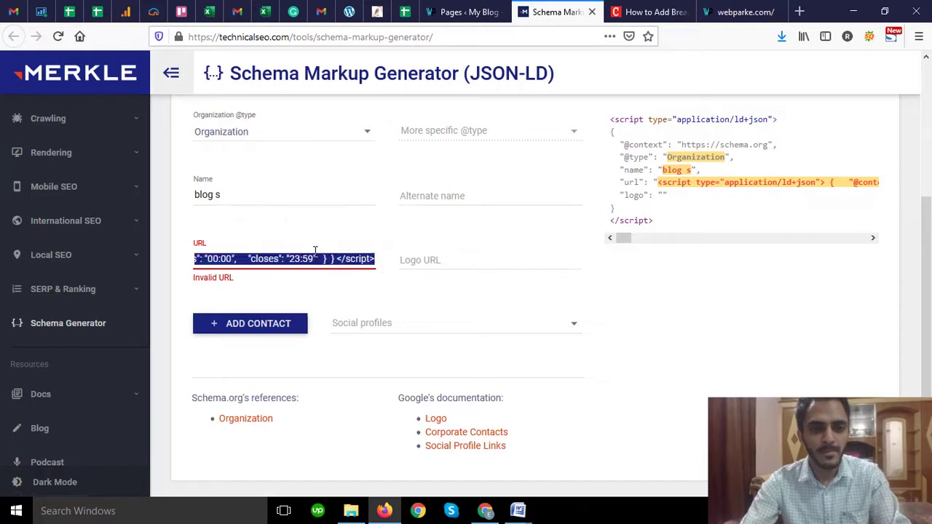
{"action": "key", "text": "ctrl+v"}
{"action": "left_click", "coordinate": [439, 255]}
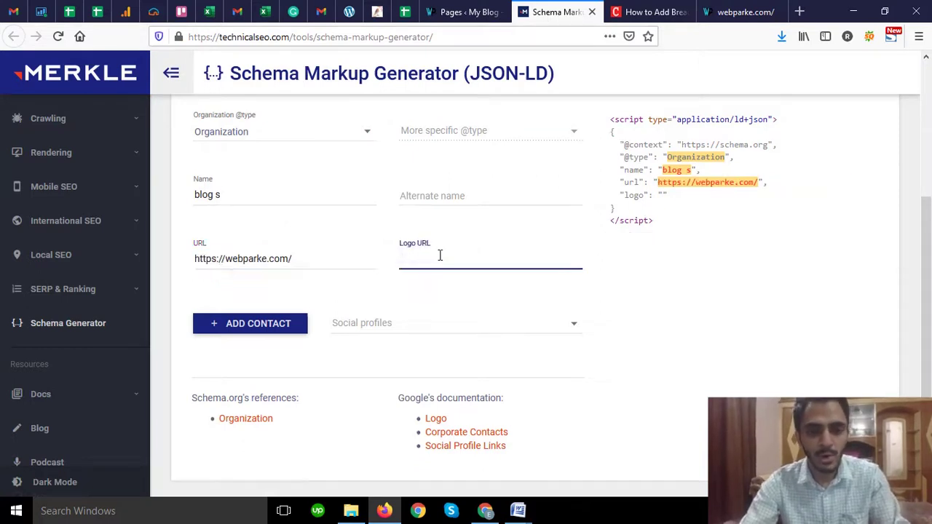
{"action": "key", "text": "ctrl+v"}
Add Facebook as a social profile of the organization, checking the other networks offered
{"action": "scroll", "coordinate": [439, 256], "scroll_direction": "down", "scroll_amount": 1}
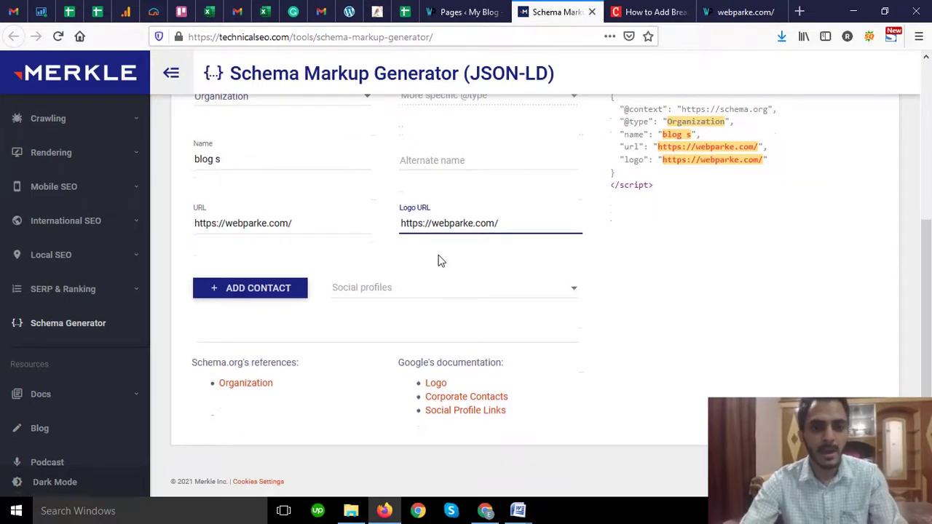
{"action": "left_click", "coordinate": [405, 297]}
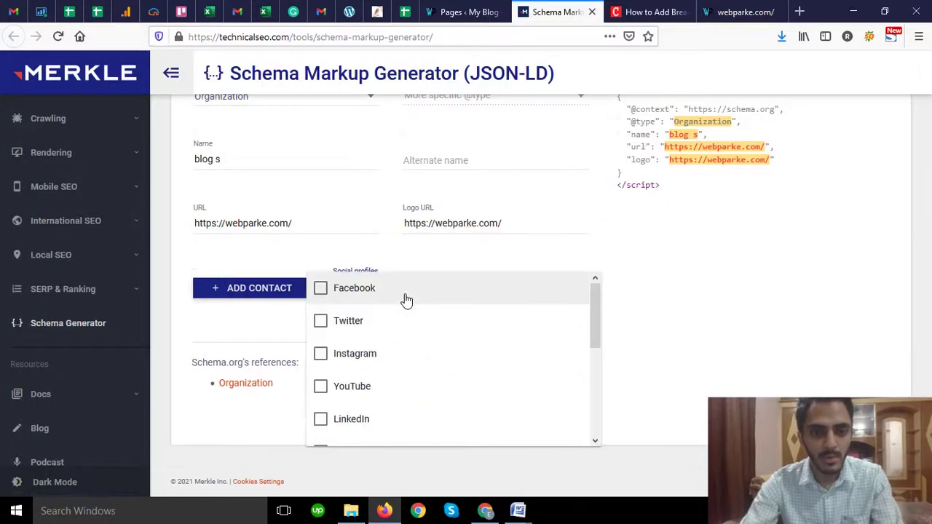
{"action": "left_click", "coordinate": [405, 299]}
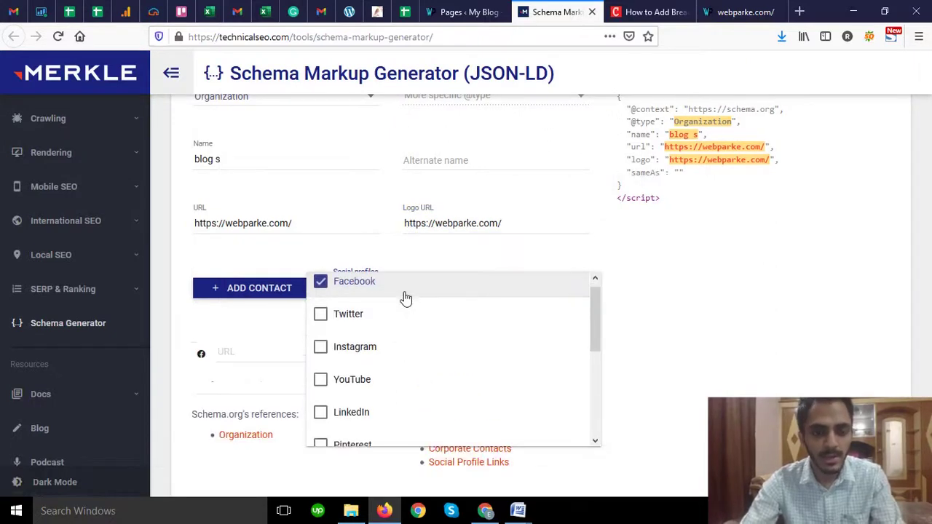
{"action": "scroll", "coordinate": [370, 293], "scroll_direction": "down", "scroll_amount": 2}
{"action": "scroll", "coordinate": [376, 350], "scroll_direction": "down", "scroll_amount": 1}
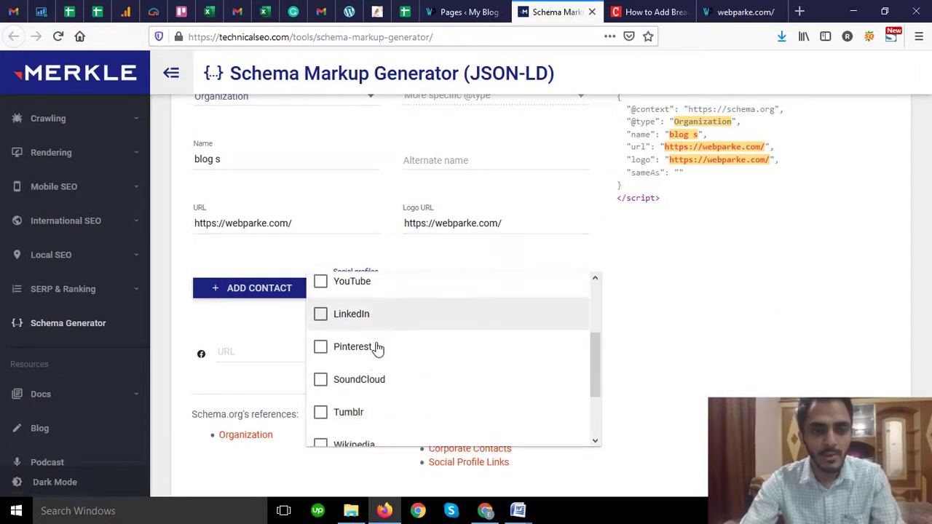
{"action": "scroll", "coordinate": [377, 348], "scroll_direction": "down", "scroll_amount": 2}
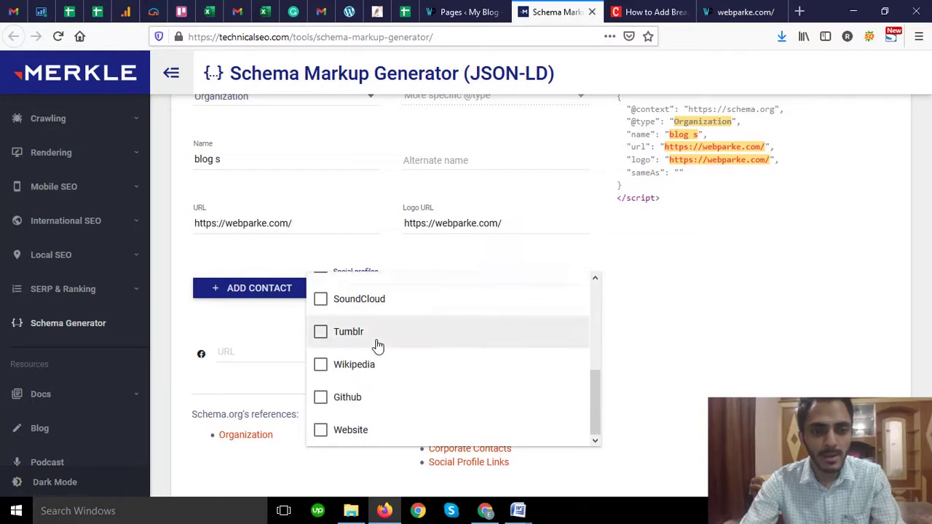
{"action": "left_click", "coordinate": [672, 327]}
{"action": "scroll", "coordinate": [728, 284], "scroll_direction": "down", "scroll_amount": 1}
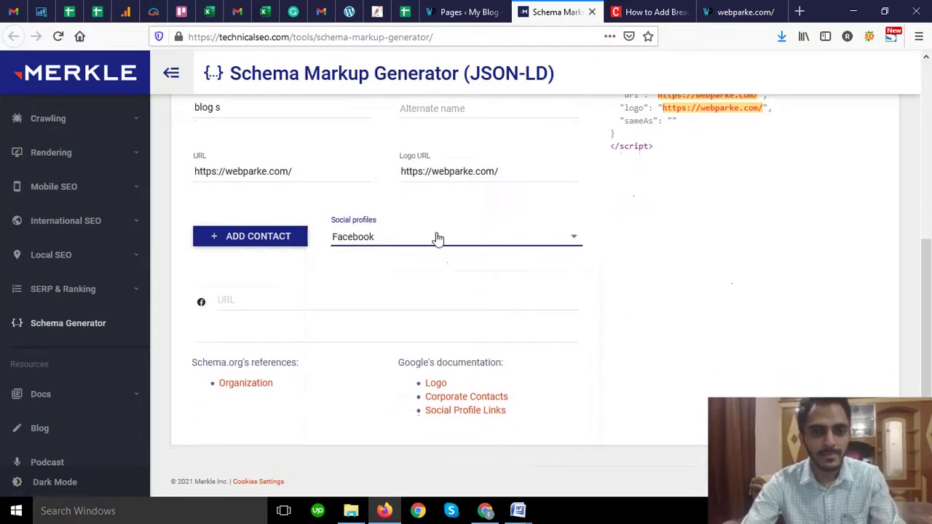
Review the generated Organization JSON-LD script and copy it to the clipboard
{"action": "scroll", "coordinate": [723, 353], "scroll_direction": "up", "scroll_amount": 4}
{"action": "scroll", "coordinate": [689, 370], "scroll_direction": "down", "scroll_amount": 2}
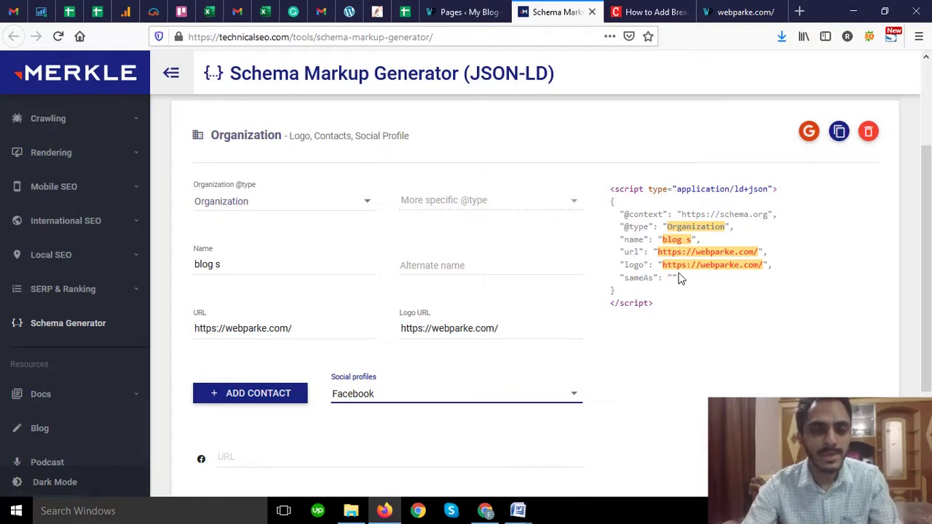
{"action": "left_click_drag", "start_coordinate": [655, 306], "coordinate": [611, 188]}
{"action": "left_click", "coordinate": [621, 177]}
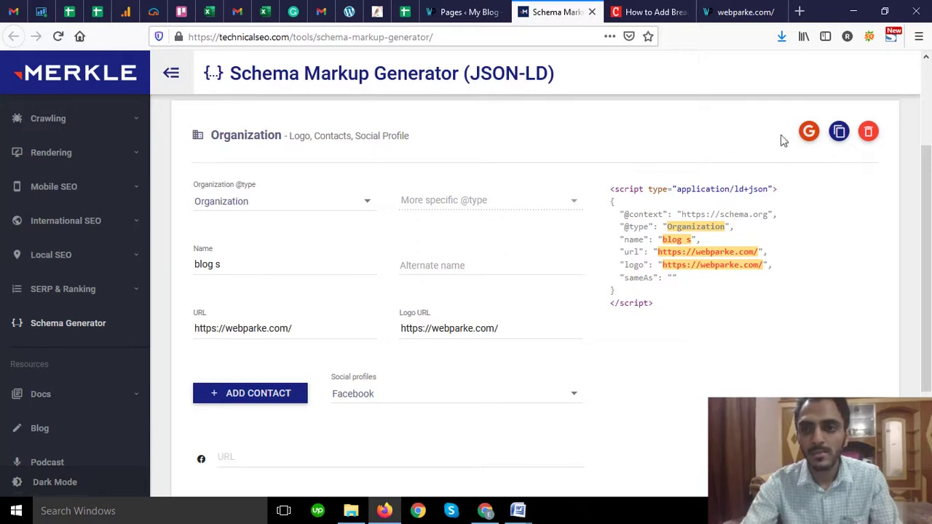
{"action": "left_click", "coordinate": [837, 131]}
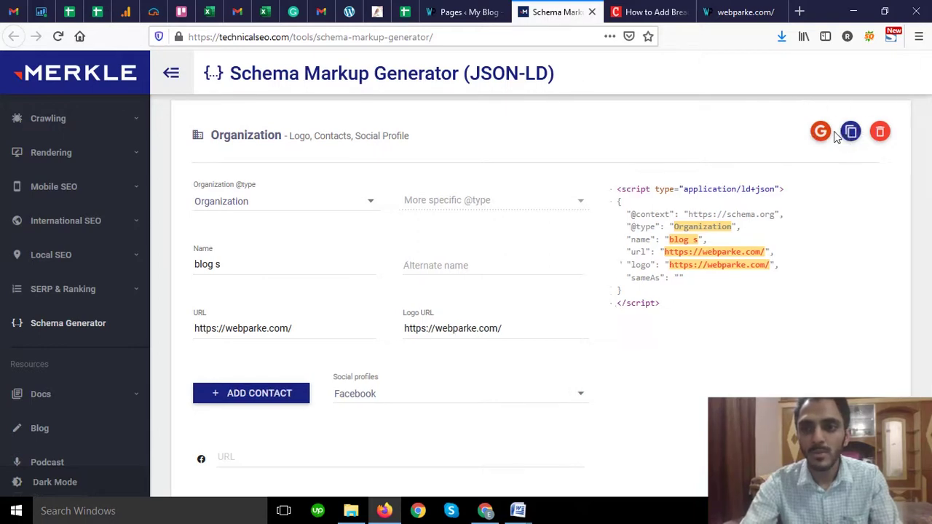
Search Google for "schema testing tool" in a new browser tab and open Google's Structured Data Testing Tool from the results
{"action": "left_click", "coordinate": [801, 12]}
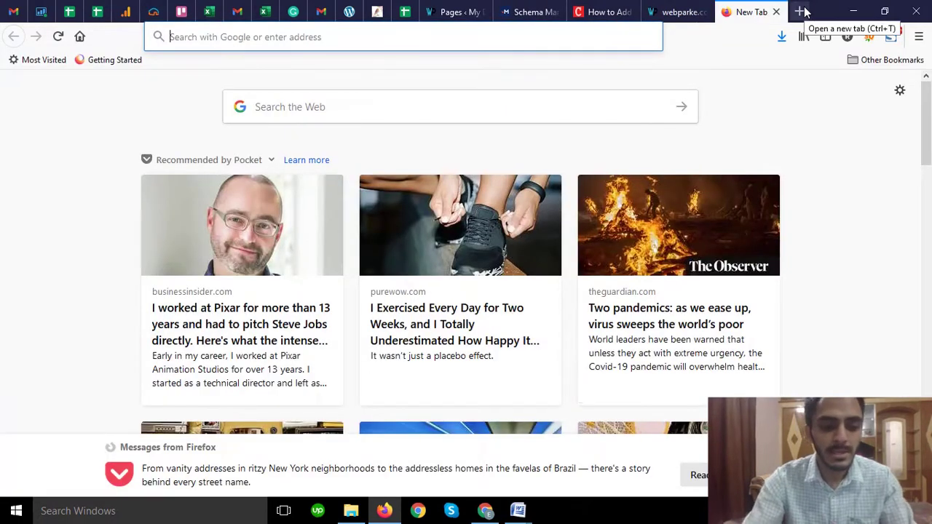
{"action": "type", "text": "schem"}
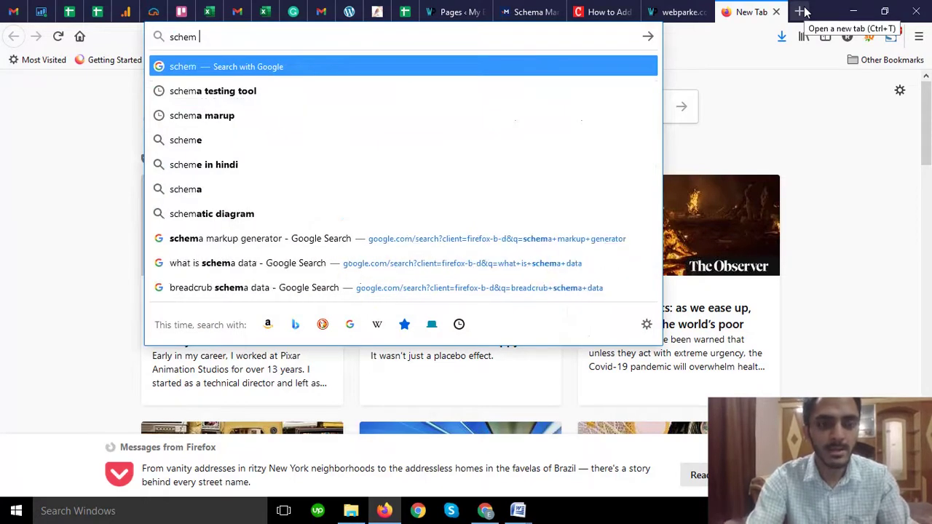
{"action": "left_click", "coordinate": [249, 91]}
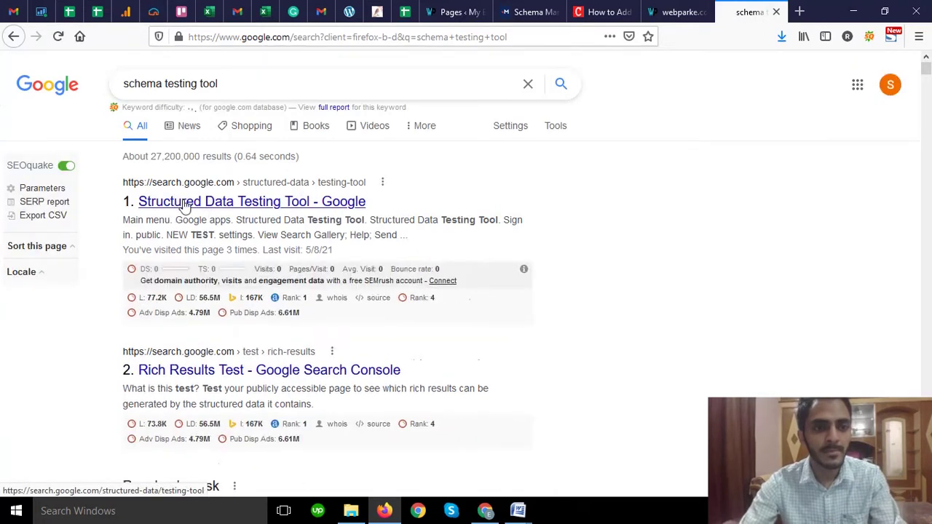
{"action": "left_click", "coordinate": [186, 206]}
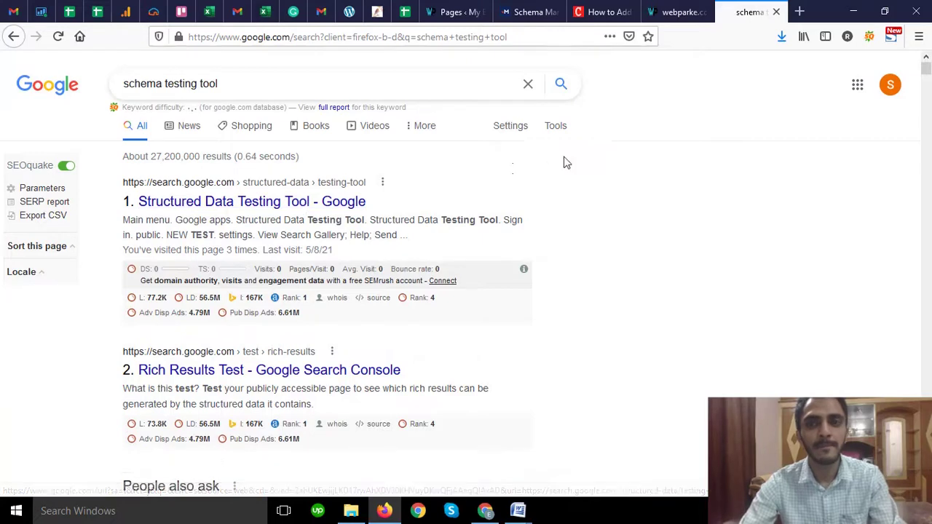
{"action": "scroll", "coordinate": [476, 162], "scroll_direction": "down", "scroll_amount": 3}
{"action": "scroll", "coordinate": [476, 162], "scroll_direction": "up", "scroll_amount": 3}
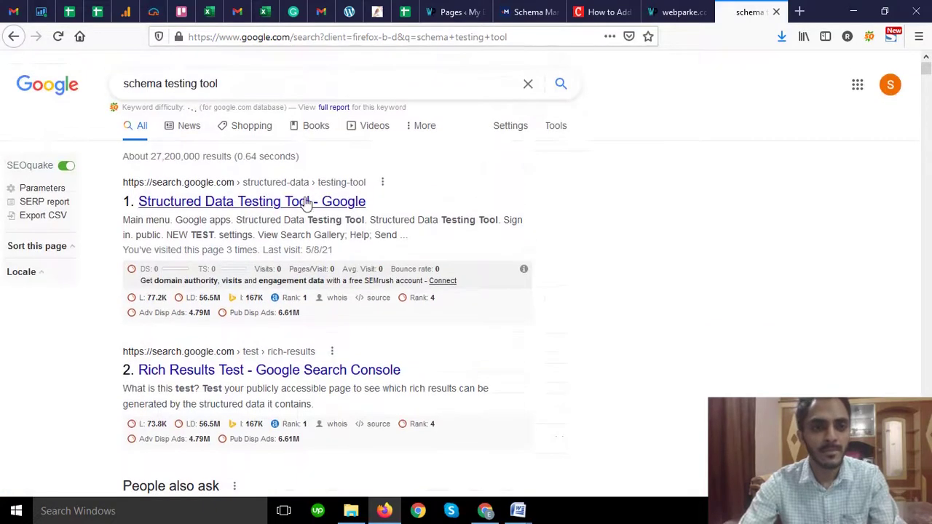
{"action": "left_click", "coordinate": [284, 203]}
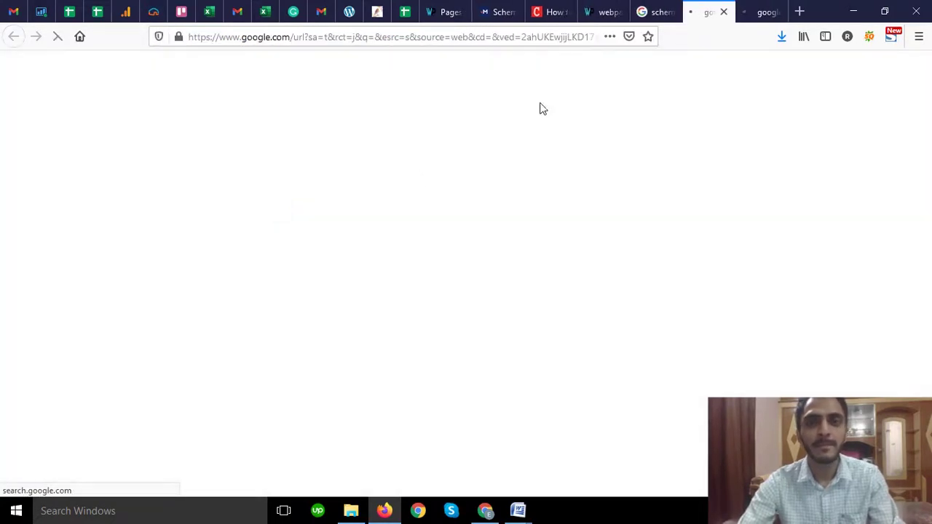
Close the search results and the duplicate testing tool page, and switch the structured data test to code snippet input
{"action": "left_click", "coordinate": [659, 12]}
{"action": "left_click", "coordinate": [671, 11]}
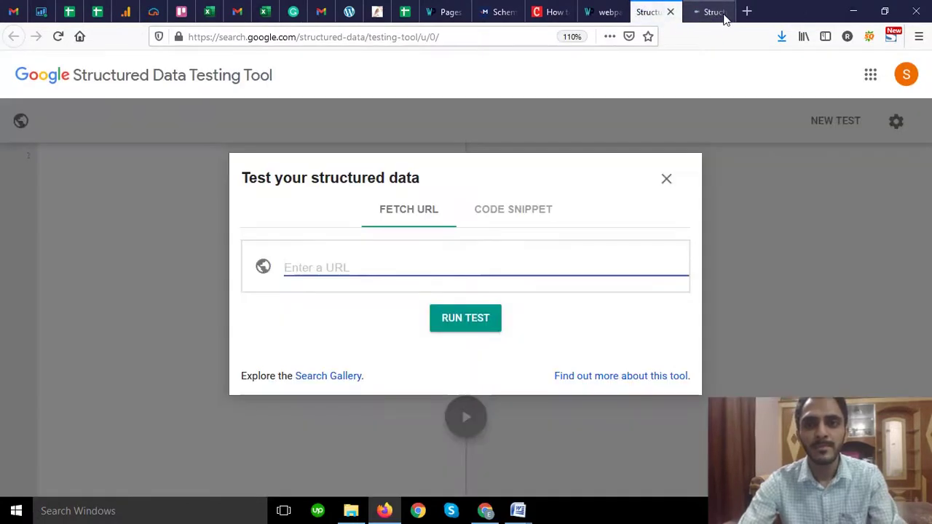
{"action": "left_click", "coordinate": [723, 14]}
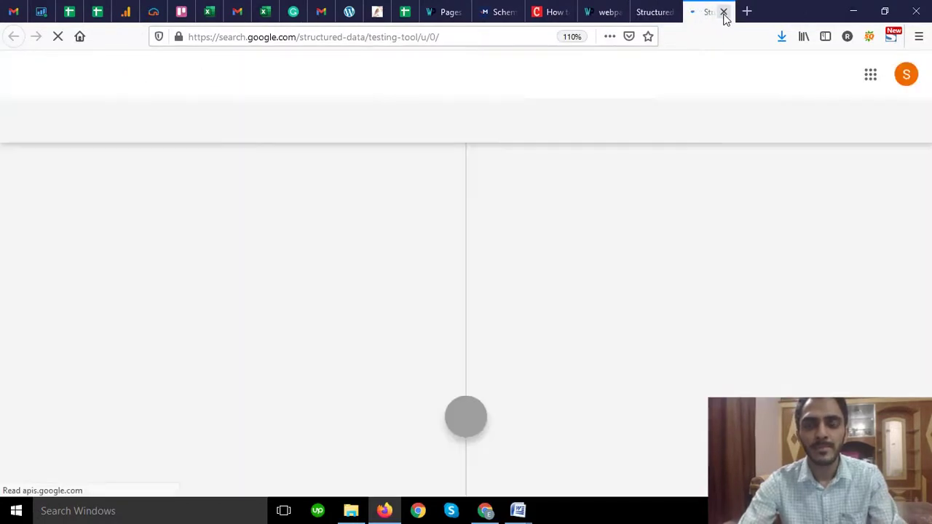
{"action": "left_click", "coordinate": [724, 12]}
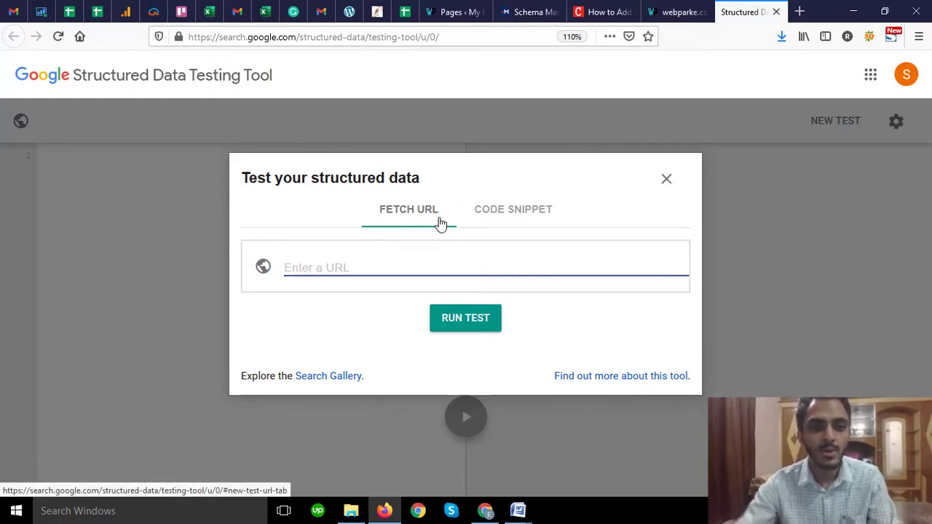
{"action": "left_click", "coordinate": [515, 212]}
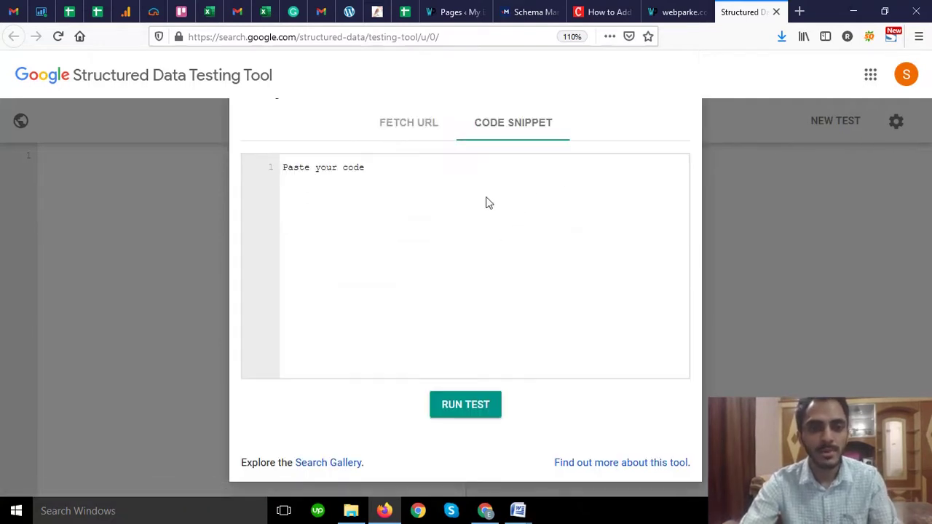
Paste the copied Organization JSON-LD script as the code snippet and run the structured data test
{"action": "left_click", "coordinate": [393, 181]}
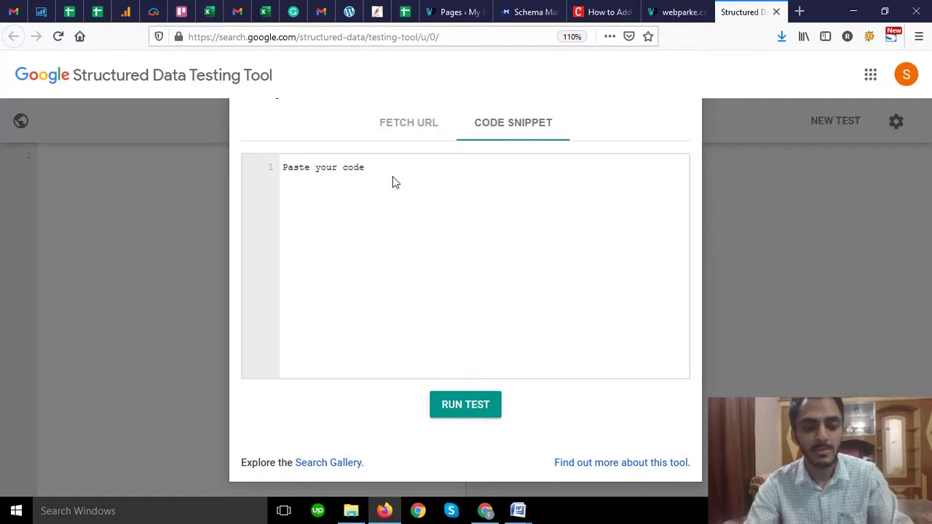
{"action": "type", "text": "<script type=\"application/ld+json\"> {   \"@context\": \"https://schema.org\",   \"@type\": \"Organization\",   \"name\": \"blog s\",   \"url\": \"https://webparke.com/\",   \"logo\": \"https://webparke.com/\",   \"sameAs\": \"\" } </script>"}
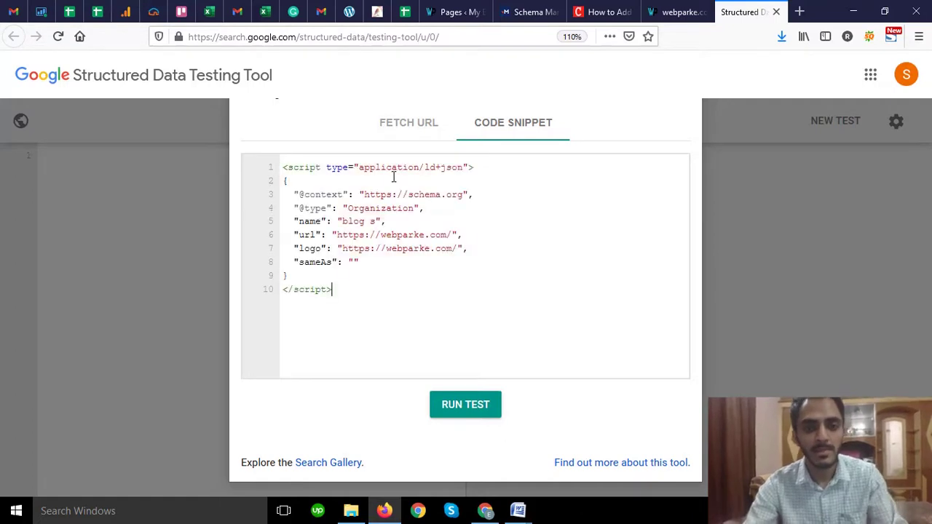
{"action": "left_click", "coordinate": [465, 413]}
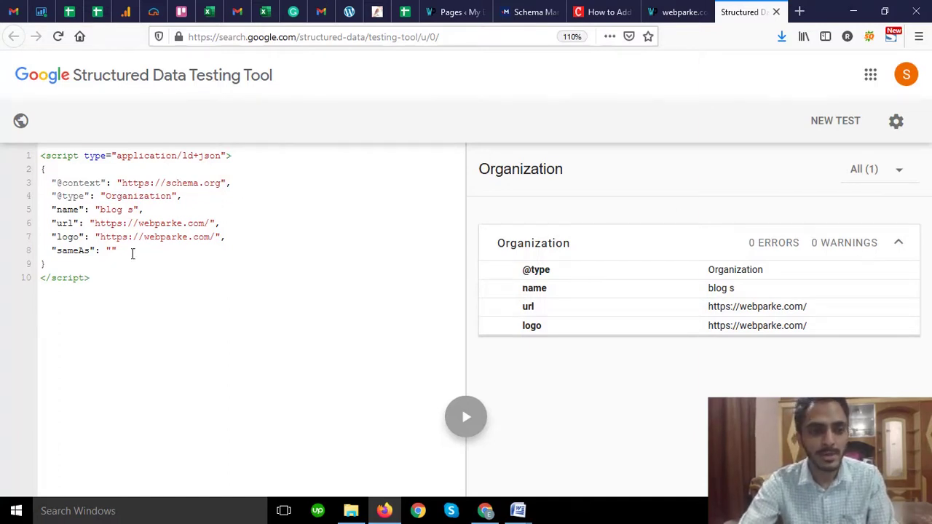
Delete everything after sameAs on line 8 of the tested code, including its closing quote, and rerun the test
{"action": "left_click_drag", "start_coordinate": [115, 251], "coordinate": [96, 255]}
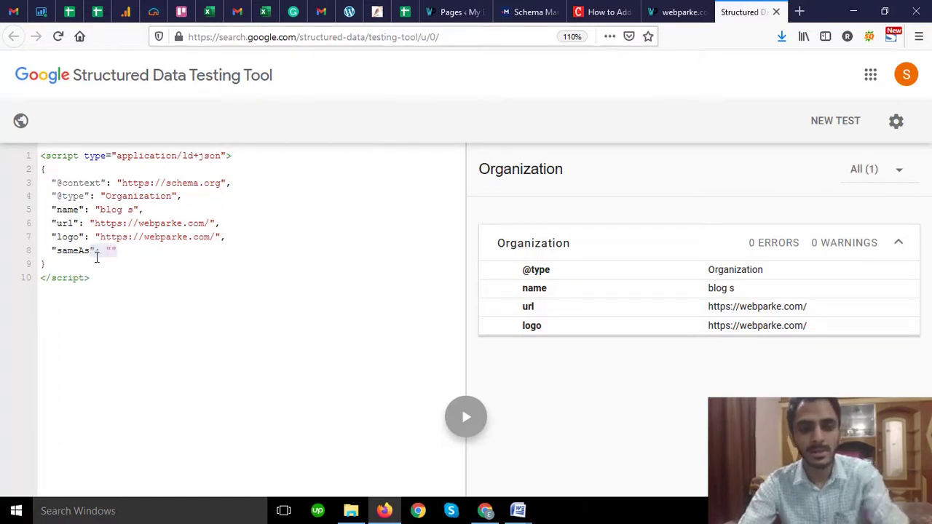
{"action": "key", "text": "BackSpace"}
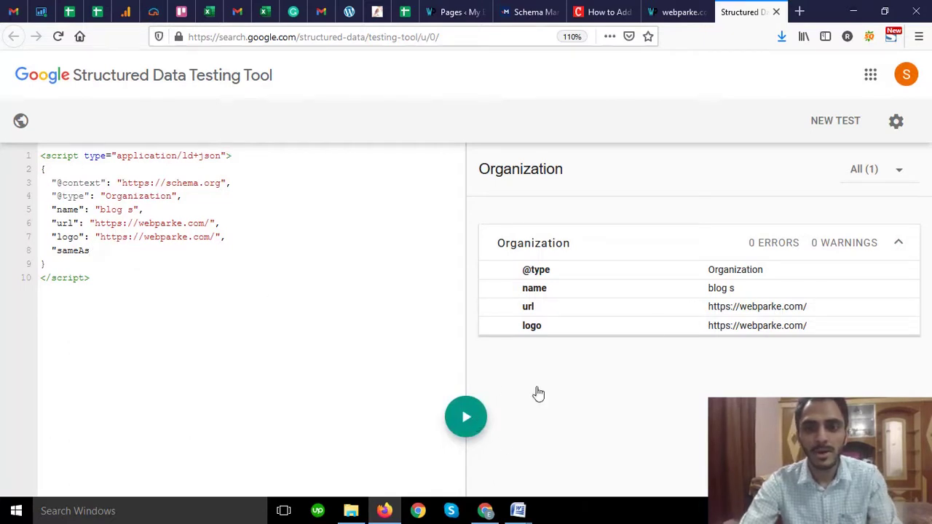
{"action": "left_click", "coordinate": [479, 415]}
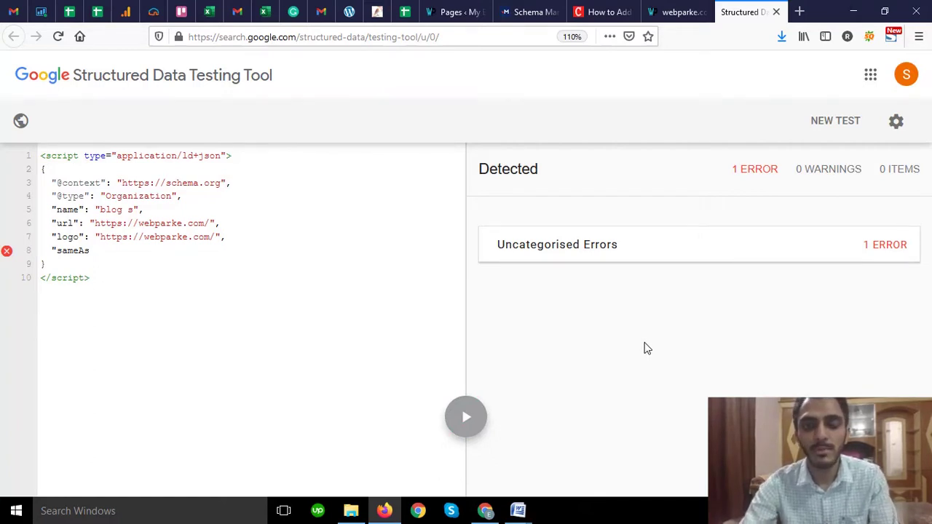
Return to the Schema Markup Generator, copy the script, and look through the available markup types while keeping Organization selected
{"action": "left_click", "coordinate": [529, 11]}
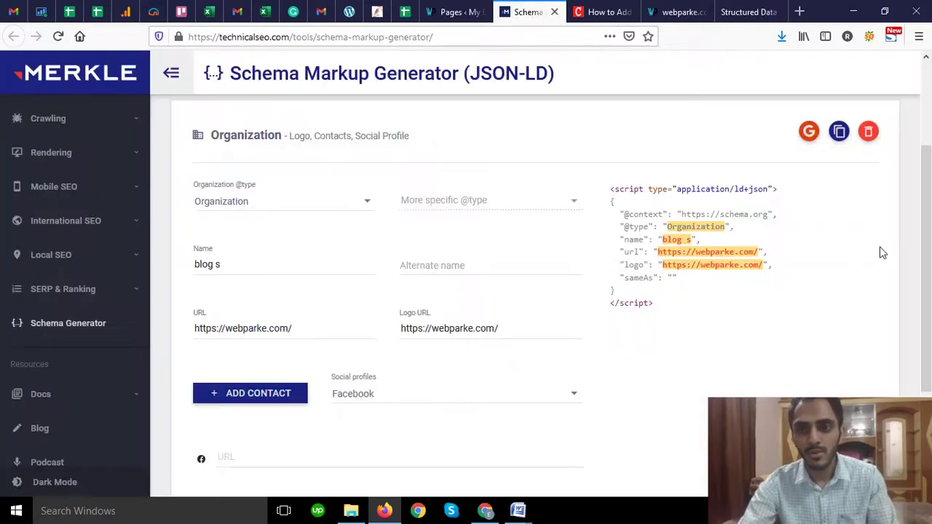
{"action": "left_click", "coordinate": [839, 134]}
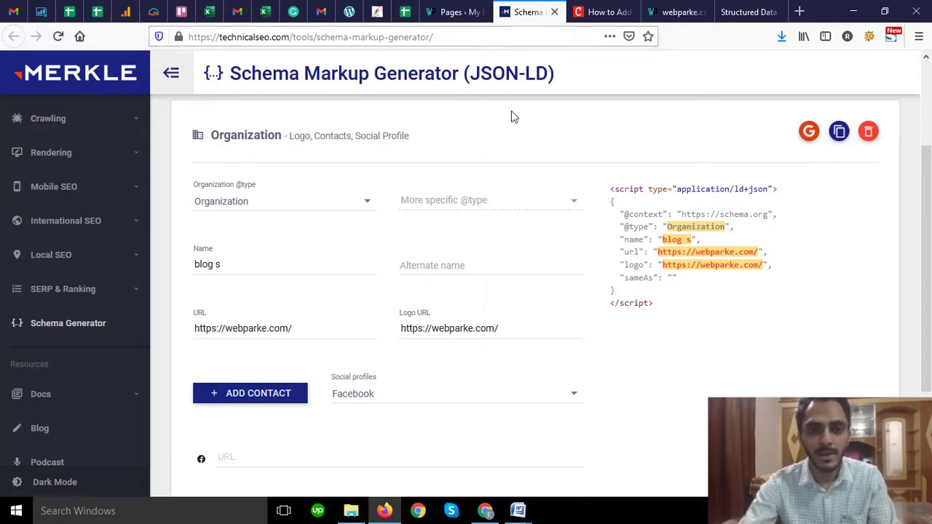
{"action": "scroll", "coordinate": [517, 177], "scroll_direction": "up", "scroll_amount": 3}
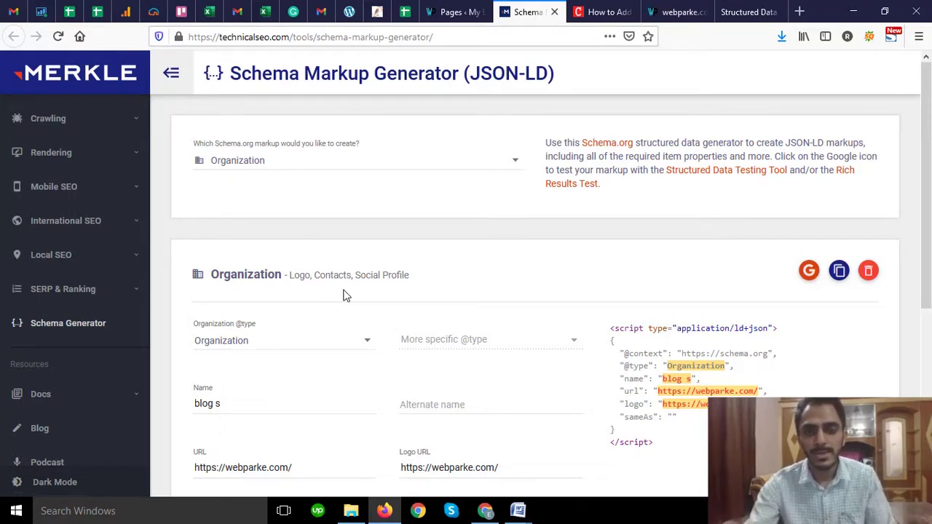
{"action": "left_click", "coordinate": [378, 164]}
{"action": "scroll", "coordinate": [357, 156], "scroll_direction": "up", "scroll_amount": 3}
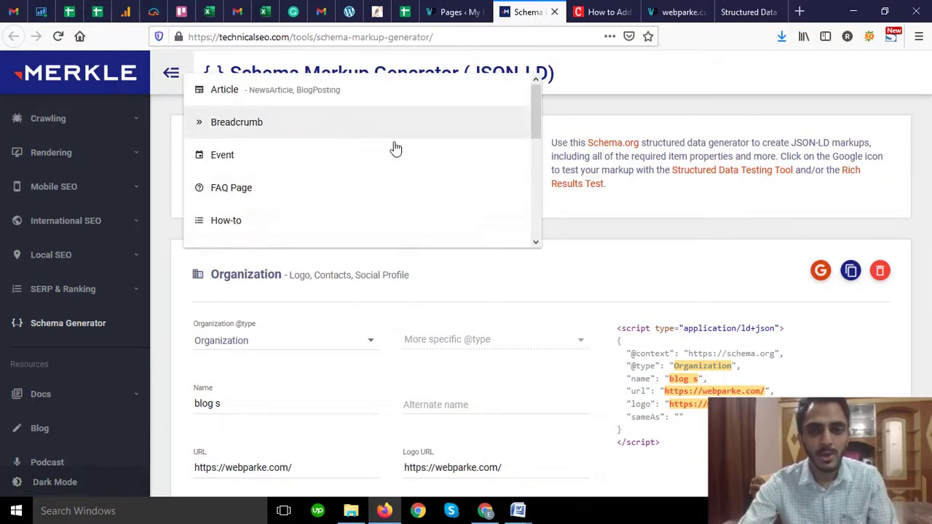
{"action": "left_click", "coordinate": [621, 268]}
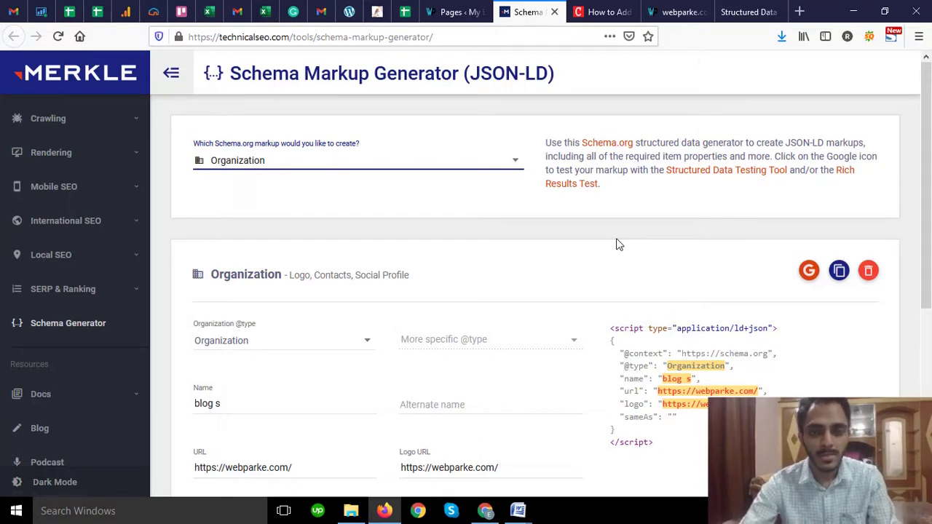
Copy the generated Organization JSON-LD script again and switch to the site's WordPress admin tab
{"action": "scroll", "coordinate": [616, 244], "scroll_direction": "down", "scroll_amount": 3}
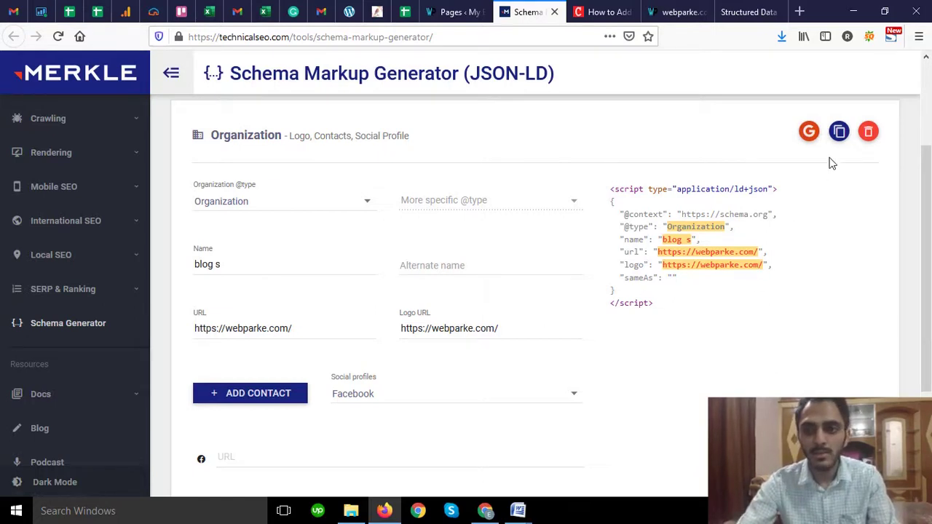
{"action": "left_click", "coordinate": [838, 138]}
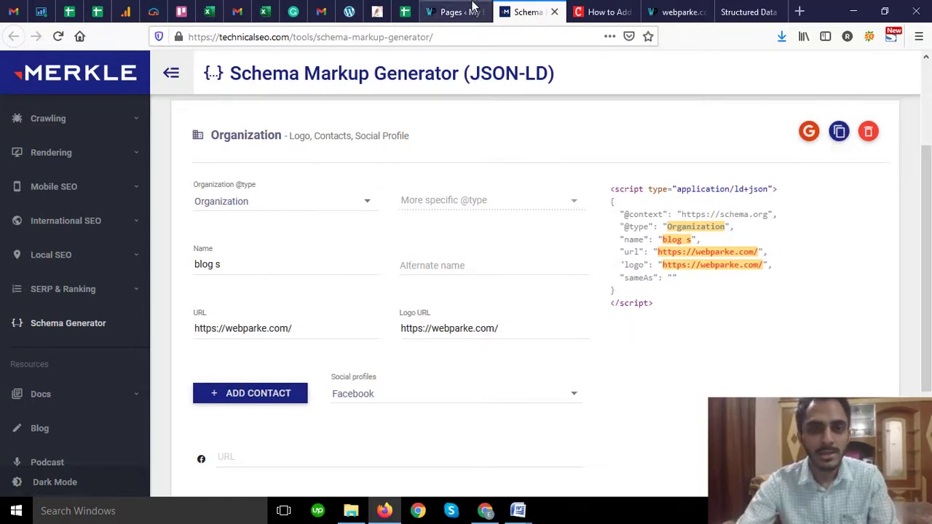
{"action": "left_click", "coordinate": [473, 7]}
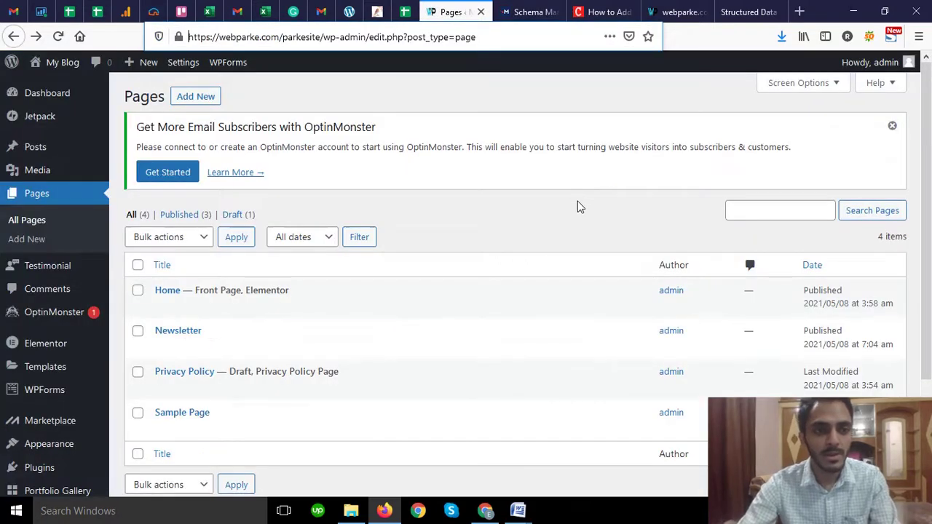
Look over the WordPress Pages screen and open the admin Dashboard
{"action": "scroll", "coordinate": [137, 237], "scroll_direction": "down", "scroll_amount": 2}
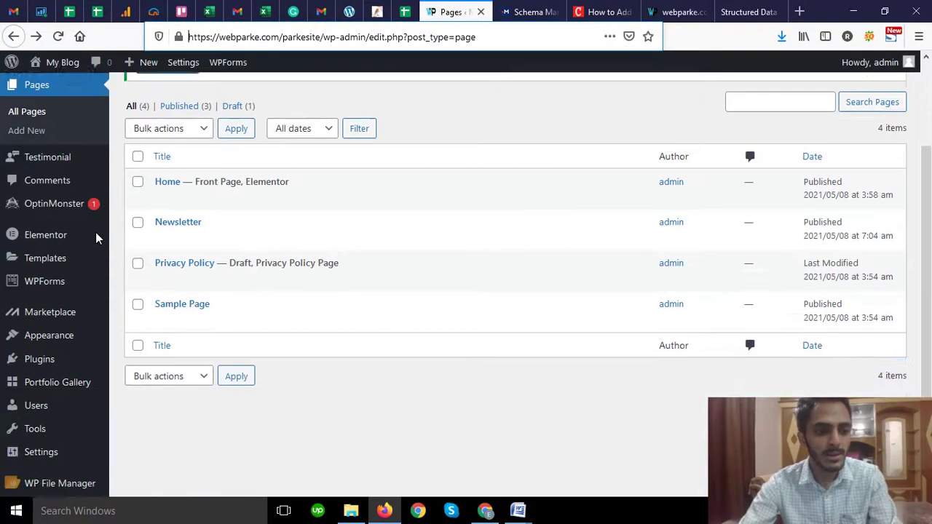
{"action": "mouse_move", "coordinate": [30, 383]}
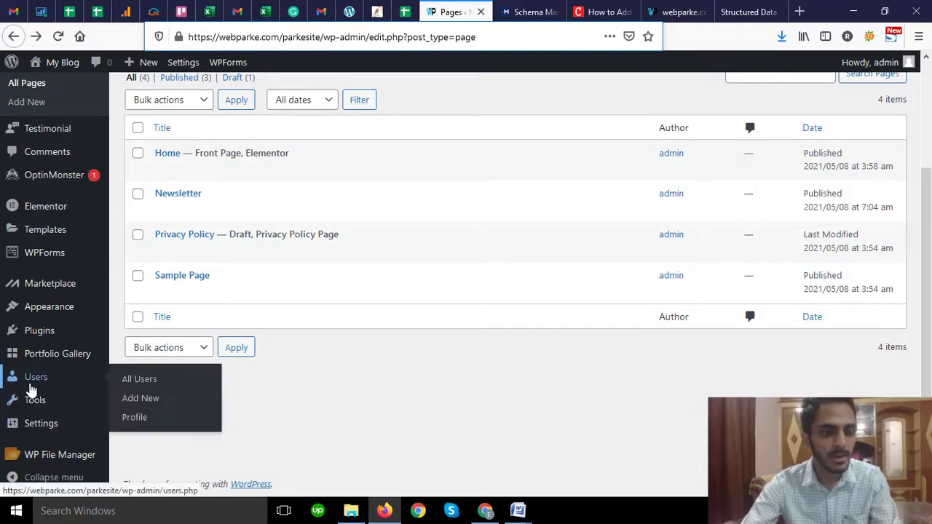
{"action": "scroll", "coordinate": [43, 284], "scroll_direction": "up", "scroll_amount": 2}
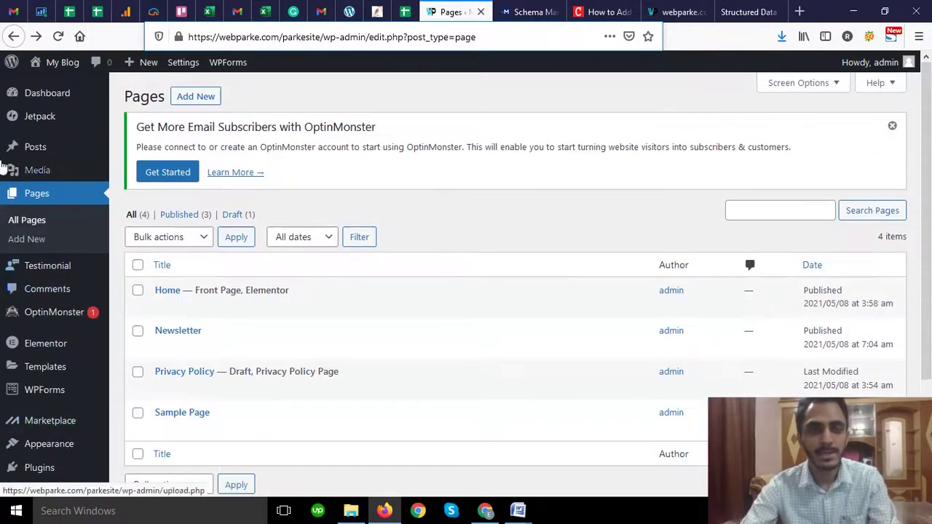
{"action": "left_click", "coordinate": [60, 91]}
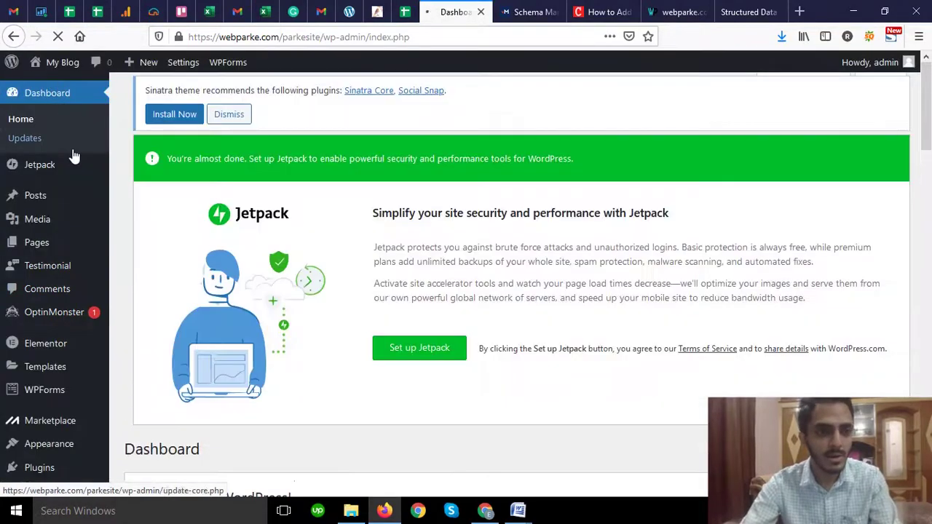
Open the Sinatra Child theme's header.php file in the WordPress Theme Editor
{"action": "scroll", "coordinate": [74, 157], "scroll_direction": "down", "scroll_amount": 3}
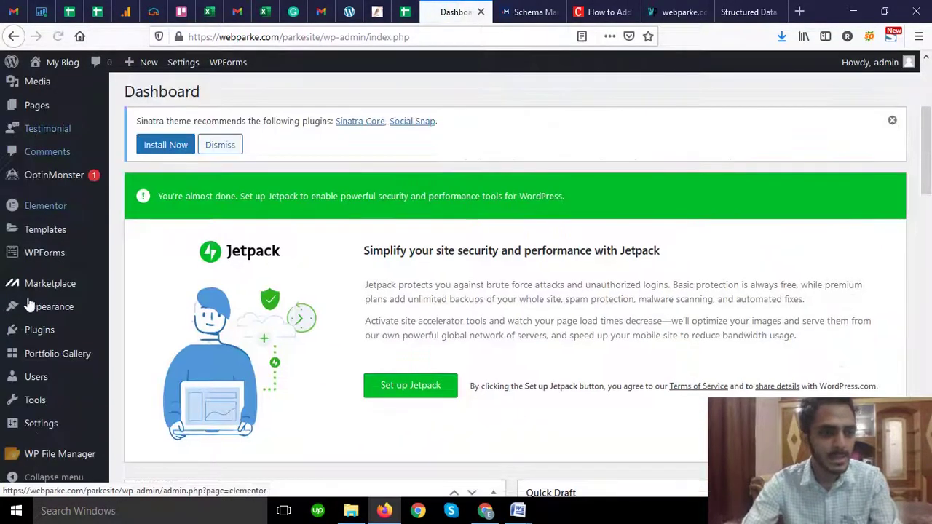
{"action": "mouse_move", "coordinate": [29, 331]}
{"action": "scroll", "coordinate": [29, 330], "scroll_direction": "down", "scroll_amount": 3}
{"action": "scroll", "coordinate": [36, 422], "scroll_direction": "down", "scroll_amount": 3}
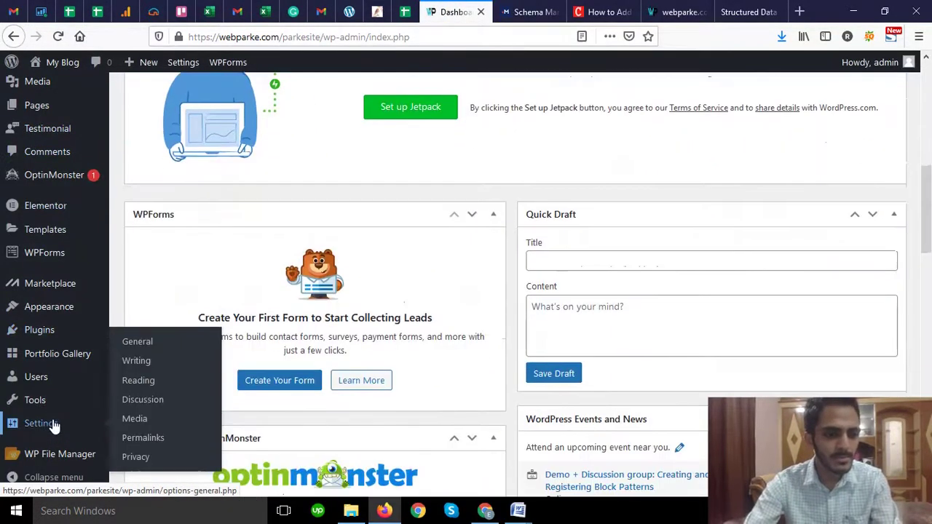
{"action": "mouse_move", "coordinate": [58, 333]}
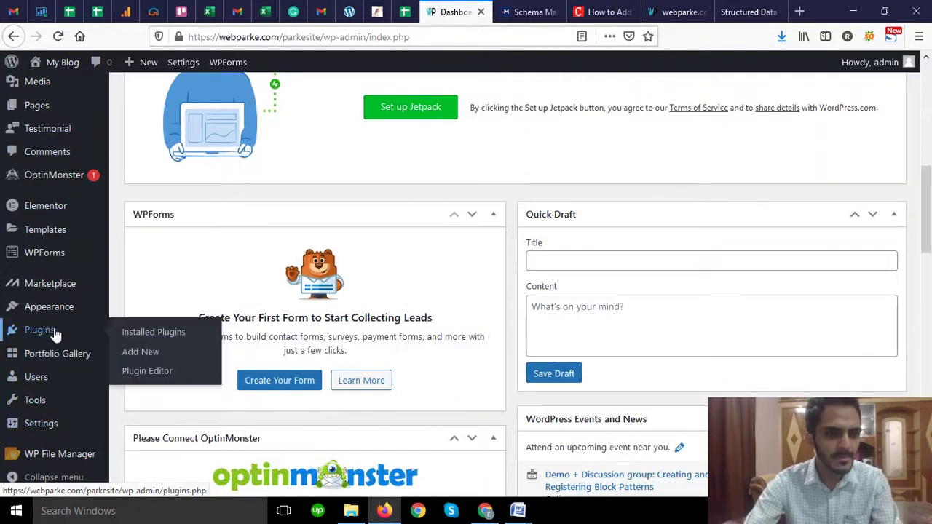
{"action": "mouse_move", "coordinate": [45, 308]}
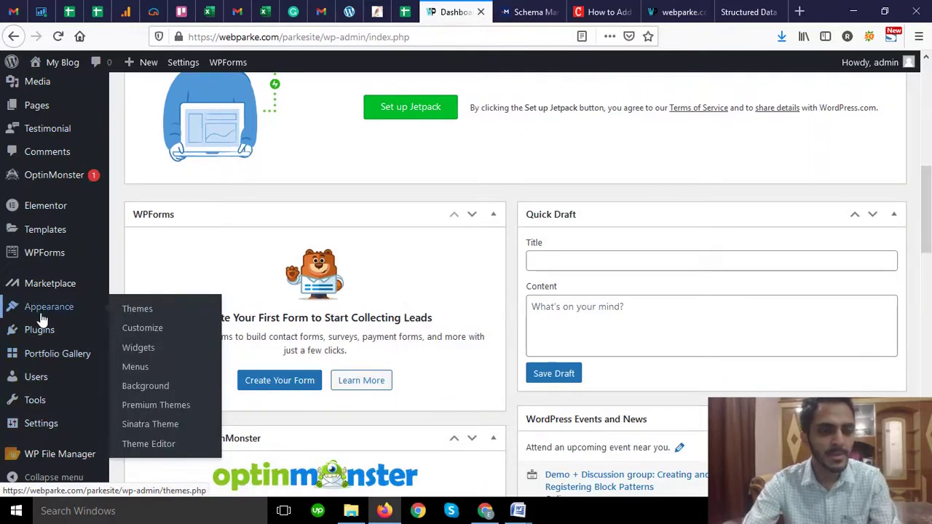
{"action": "left_click", "coordinate": [159, 445]}
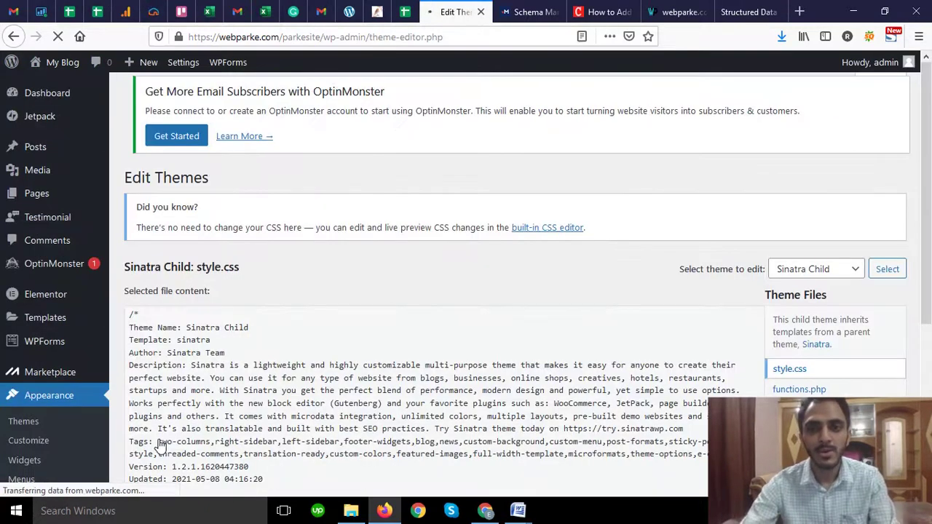
{"action": "scroll", "coordinate": [651, 270], "scroll_direction": "down", "scroll_amount": 2}
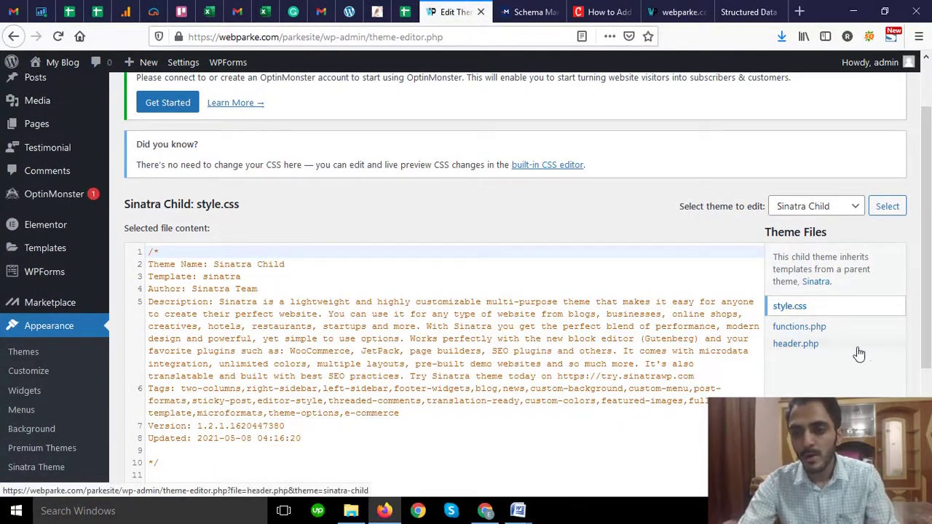
{"action": "left_click", "coordinate": [801, 353]}
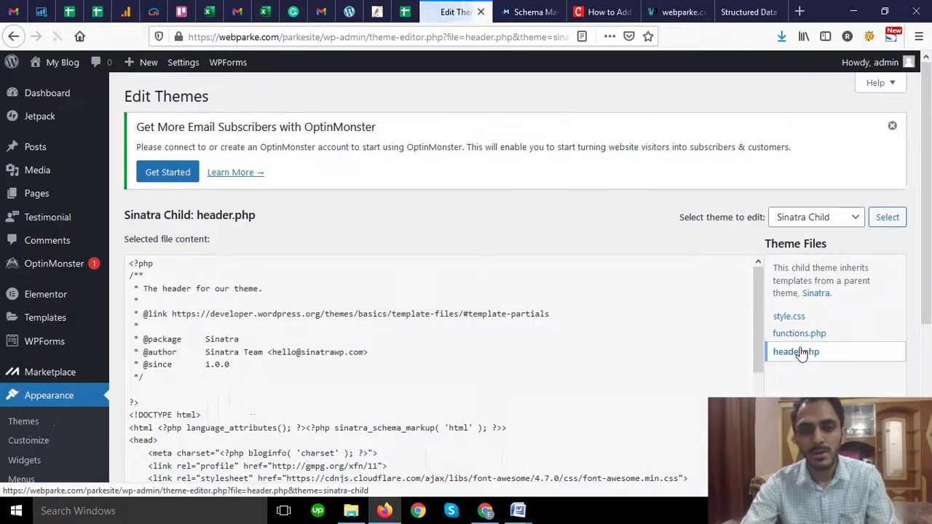
Insert the copied Organization JSON-LD script on a new line directly after the opening head tag in header.php
{"action": "scroll", "coordinate": [291, 348], "scroll_direction": "down", "scroll_amount": 2}
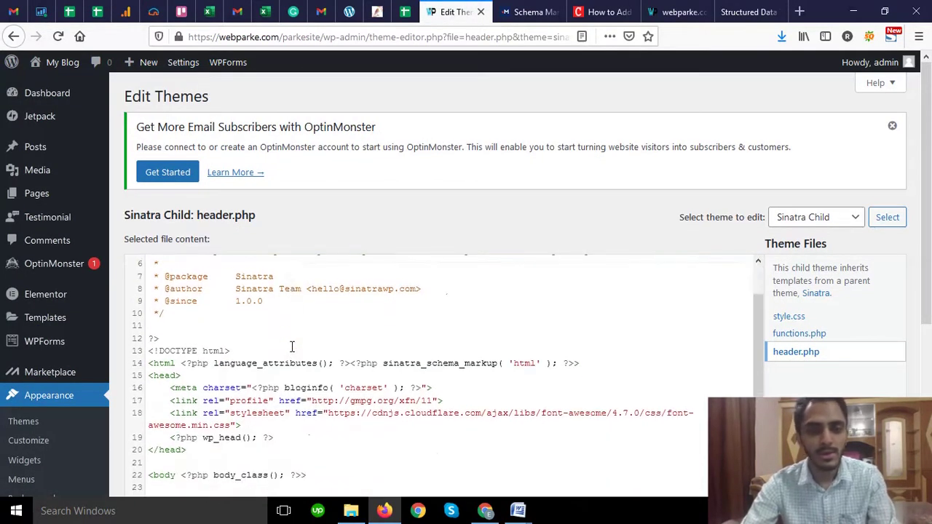
{"action": "scroll", "coordinate": [291, 347], "scroll_direction": "down", "scroll_amount": 2}
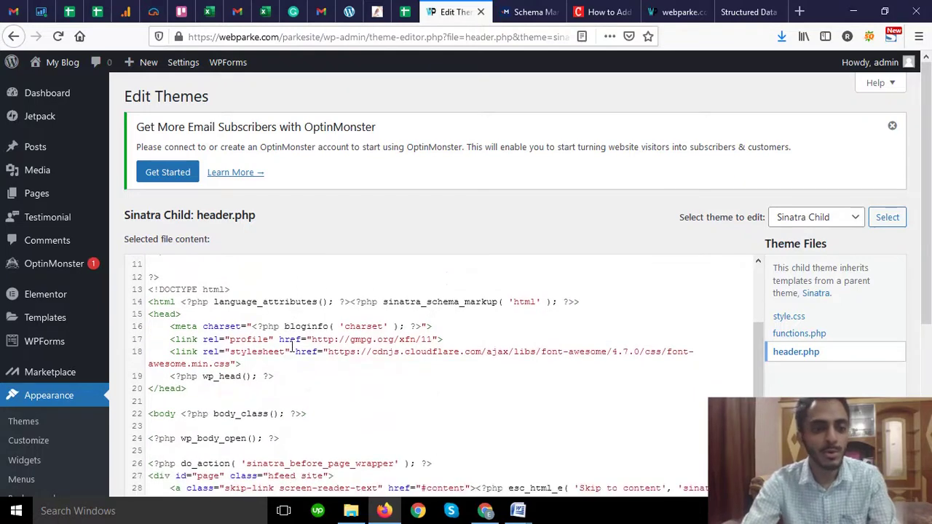
{"action": "left_click", "coordinate": [155, 315]}
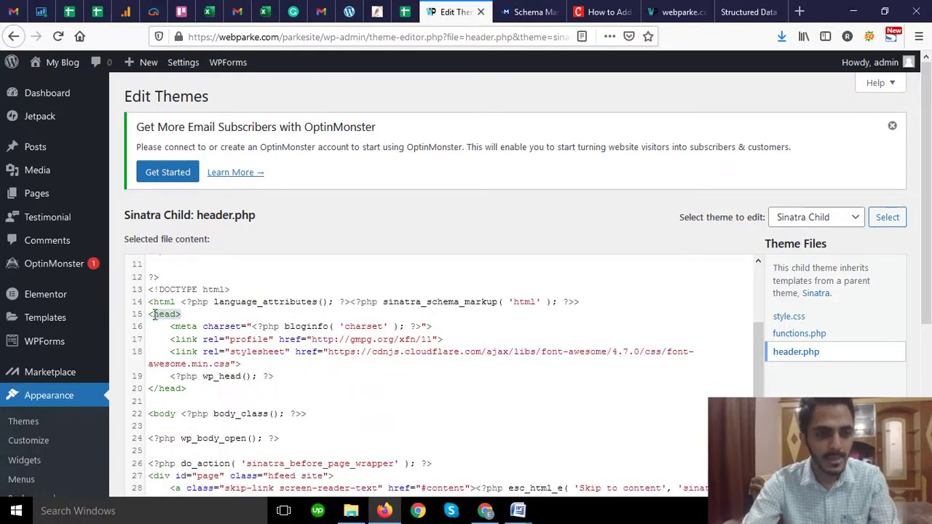
{"action": "left_click", "coordinate": [183, 315]}
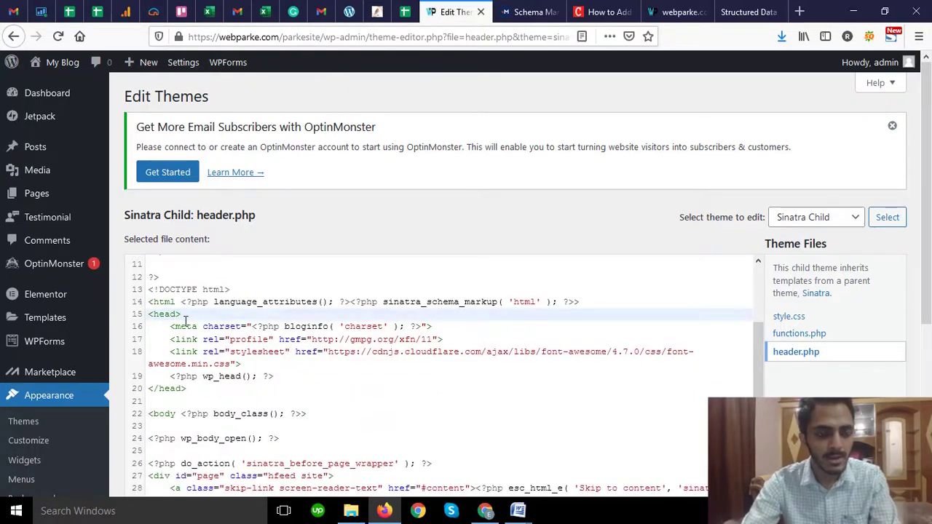
{"action": "scroll", "coordinate": [187, 319], "scroll_direction": "down", "scroll_amount": 3}
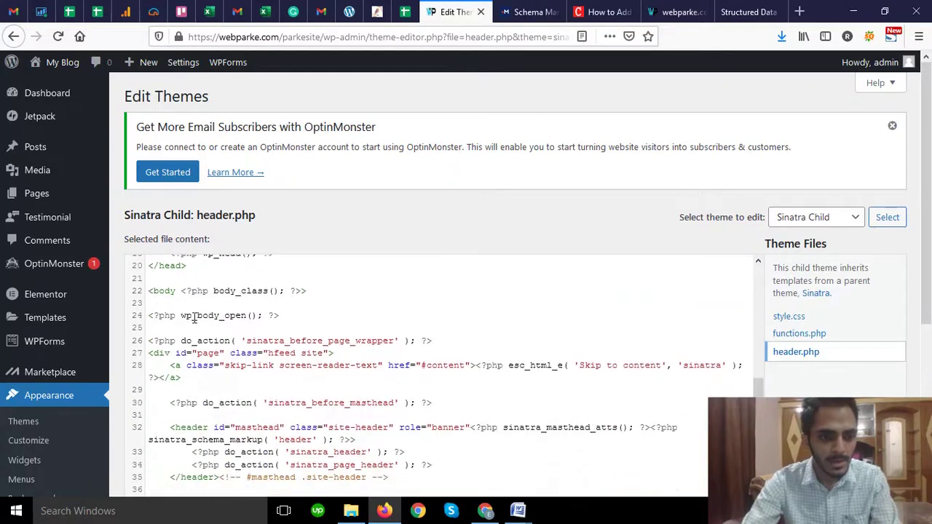
{"action": "scroll", "coordinate": [164, 324], "scroll_direction": "up", "scroll_amount": 2}
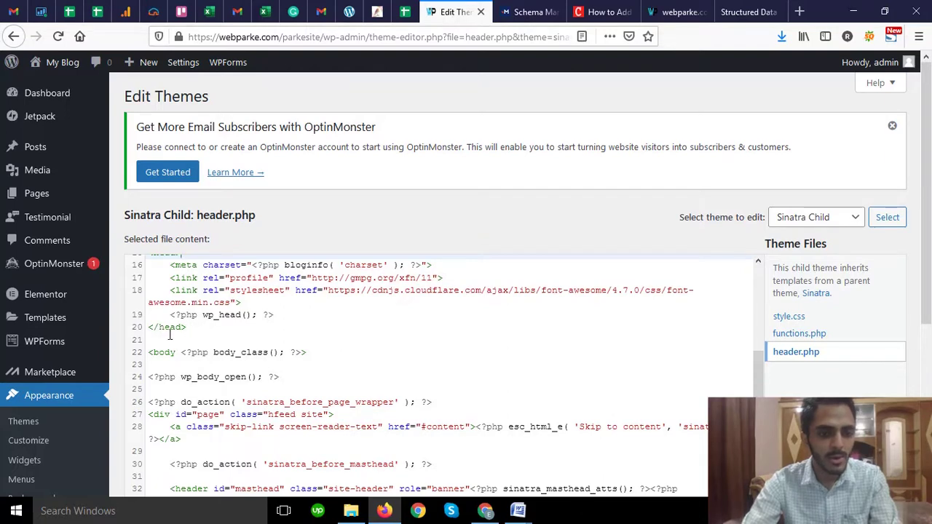
{"action": "scroll", "coordinate": [168, 333], "scroll_direction": "up", "scroll_amount": 2}
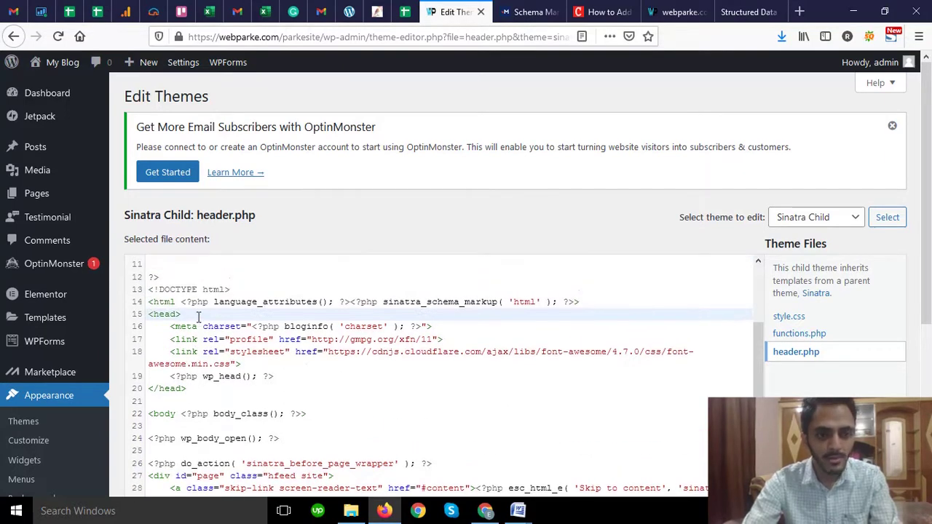
{"action": "key", "text": "Return"}
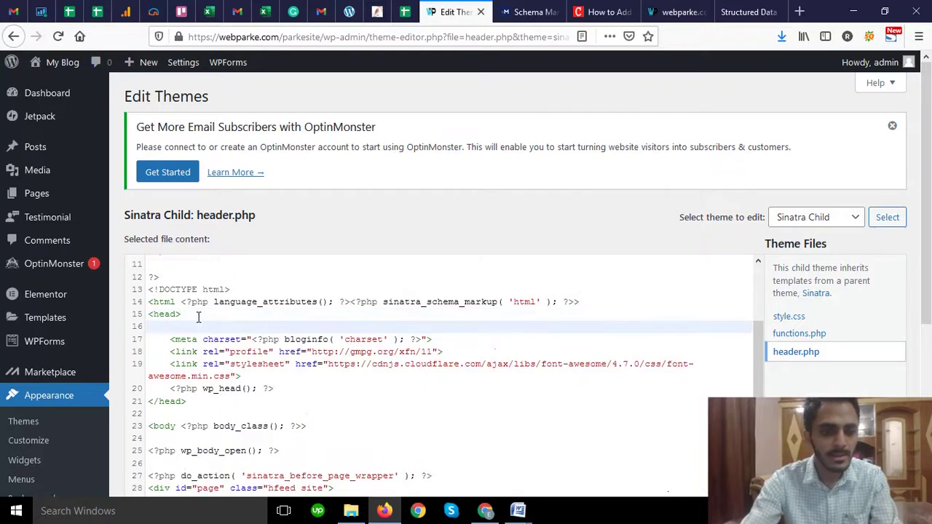
{"action": "type", "text": "<script type=\"application/ld+json\"> {   \"@context\": \"https://schema.org\",   \"@type\": \"Organization\",   \"name\": \"blog s\",   \"url\": \"https://webparke.com/\",   \"logo\": \"https://webparke.com/\",   \"sameAs\": \"\" } </script>"}
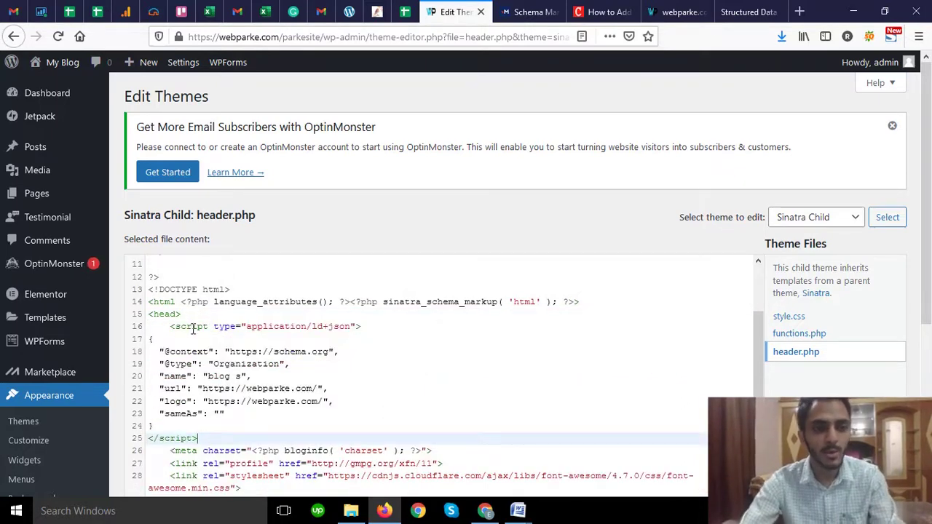
{"action": "scroll", "coordinate": [411, 420], "scroll_direction": "down", "scroll_amount": 5}
{"action": "scroll", "coordinate": [411, 420], "scroll_direction": "down", "scroll_amount": 3}
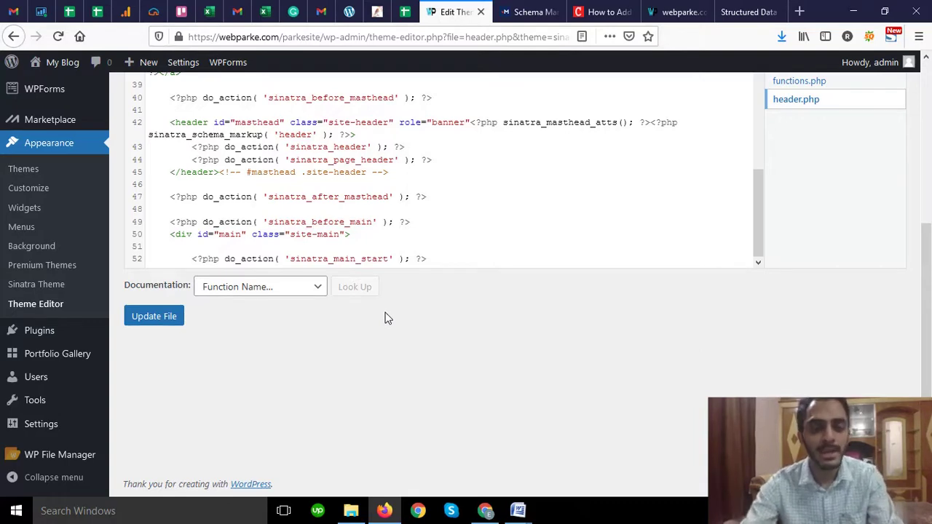
Update the Sinatra Child theme's header.php file in the WordPress Theme Editor
{"action": "scroll", "coordinate": [386, 318], "scroll_direction": "up", "scroll_amount": 2}
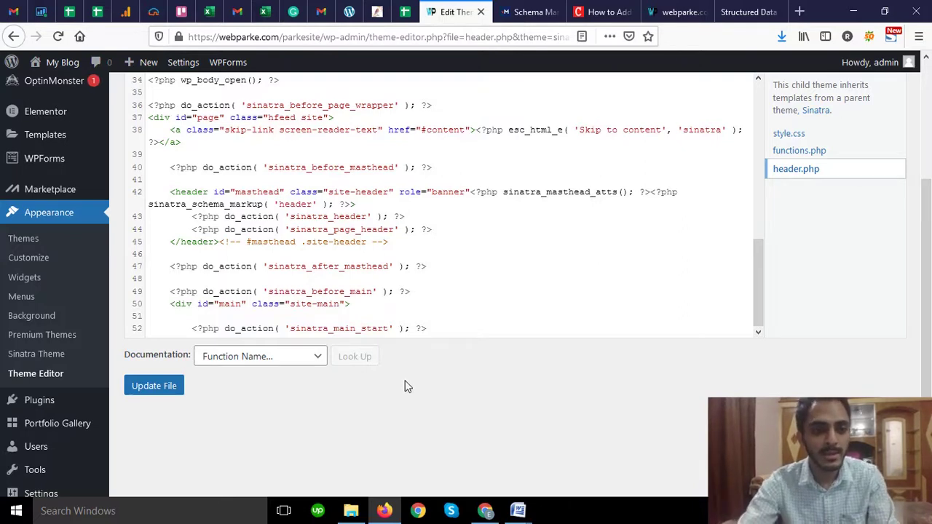
{"action": "scroll", "coordinate": [425, 388], "scroll_direction": "up", "scroll_amount": 3}
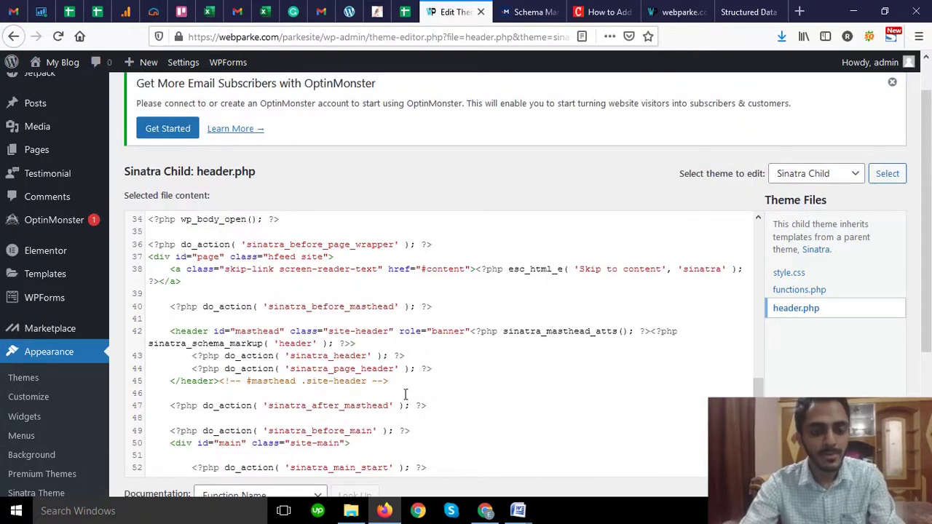
{"action": "scroll", "coordinate": [406, 394], "scroll_direction": "down", "scroll_amount": 2}
{"action": "left_click", "coordinate": [133, 386]}
{"action": "scroll", "coordinate": [449, 413], "scroll_direction": "up", "scroll_amount": 3}
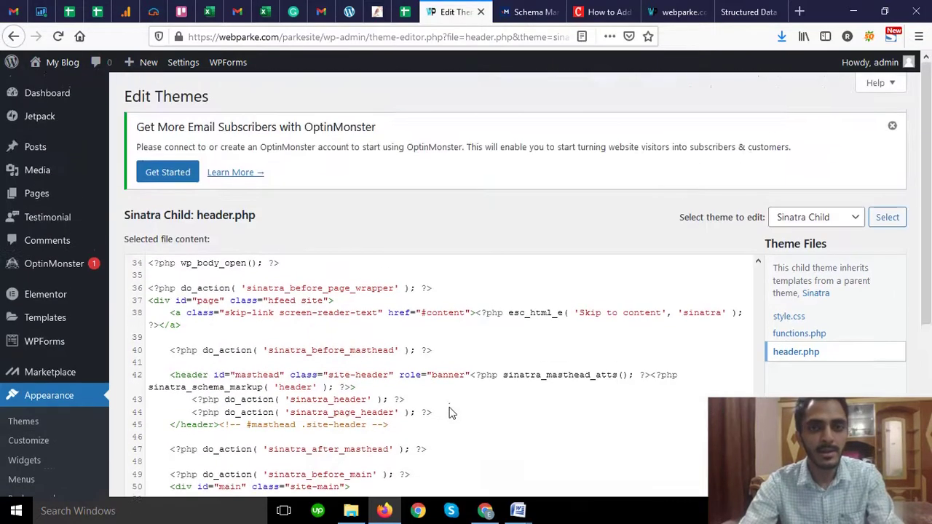
Reset the Structured Data Testing Tool for a new URL test and copy the address skincare4less.com.au/ from a new browser tab
{"action": "left_click", "coordinate": [736, 5]}
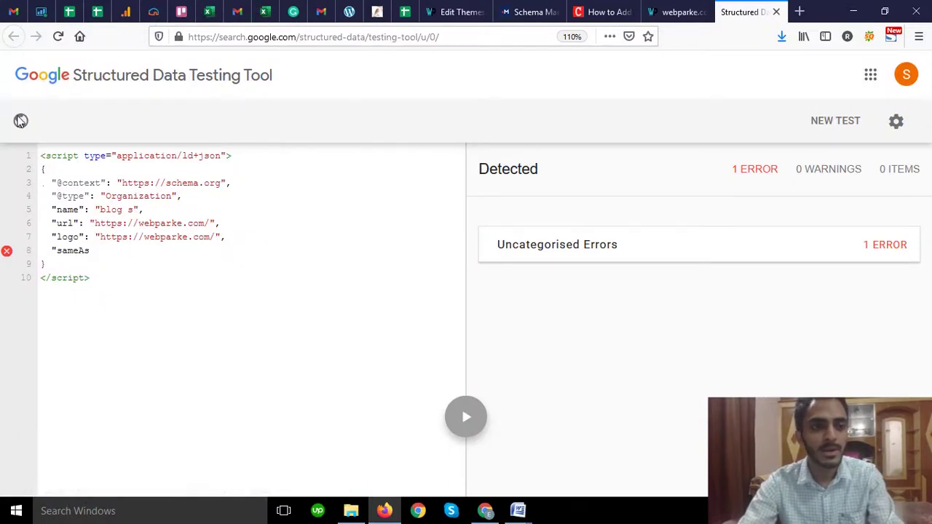
{"action": "left_click", "coordinate": [60, 77]}
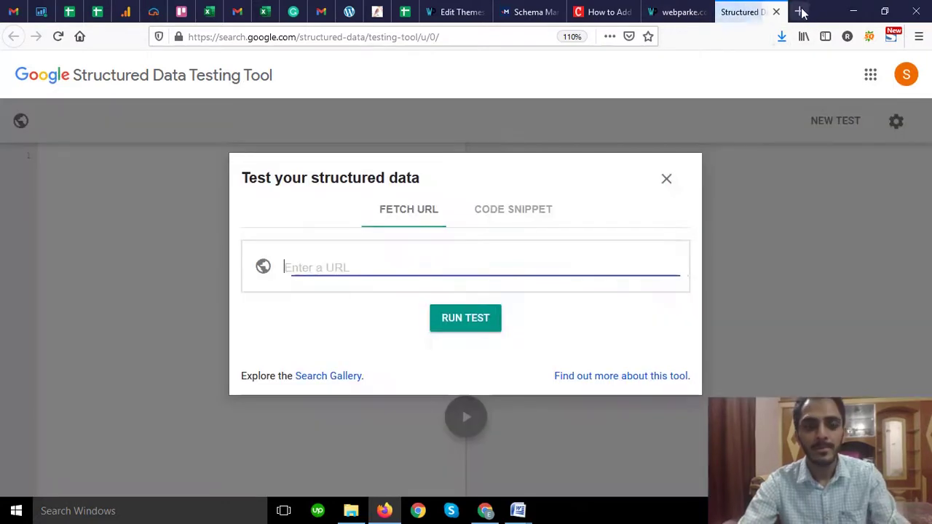
{"action": "left_click", "coordinate": [799, 12]}
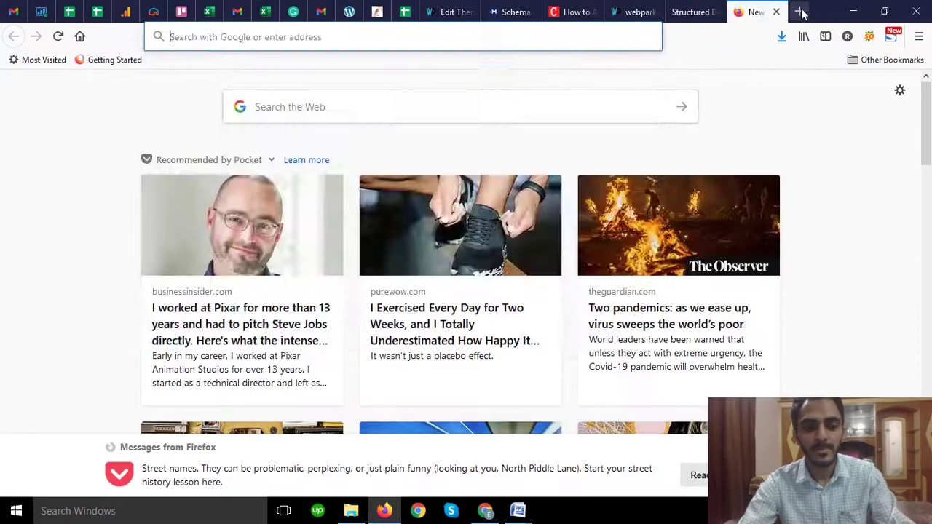
{"action": "type", "text": "skincare4less.com.au/"}
{"action": "left_click", "coordinate": [225, 37]}
{"action": "key", "text": "ctrl+a"}
{"action": "key", "text": "ctrl+c"}
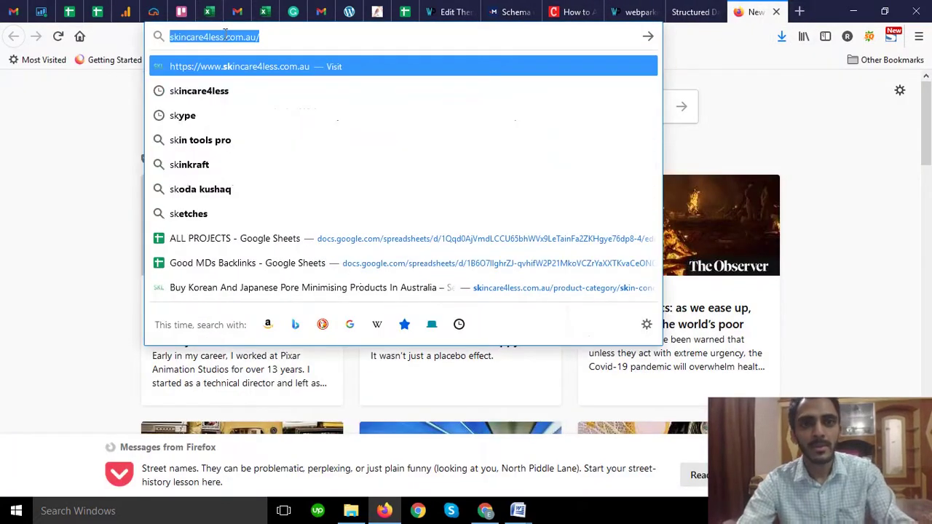
Run the structured data test on the URL skincare4less.com.au/
{"action": "left_click", "coordinate": [691, 12]}
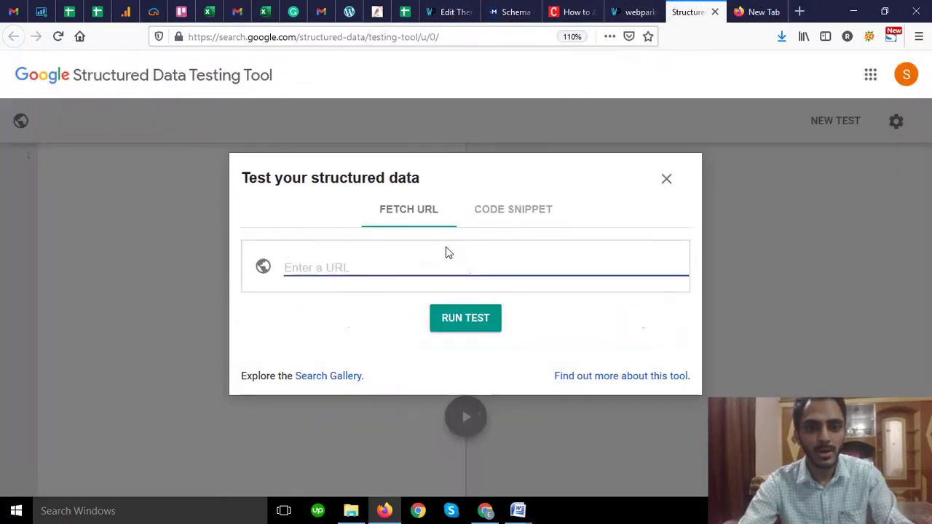
{"action": "key", "text": "ctrl+v"}
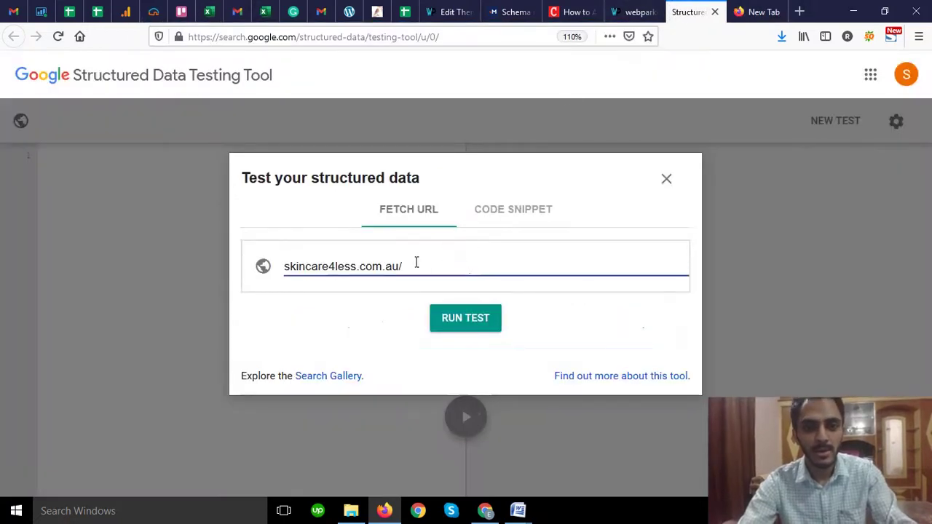
{"action": "left_click", "coordinate": [466, 318]}
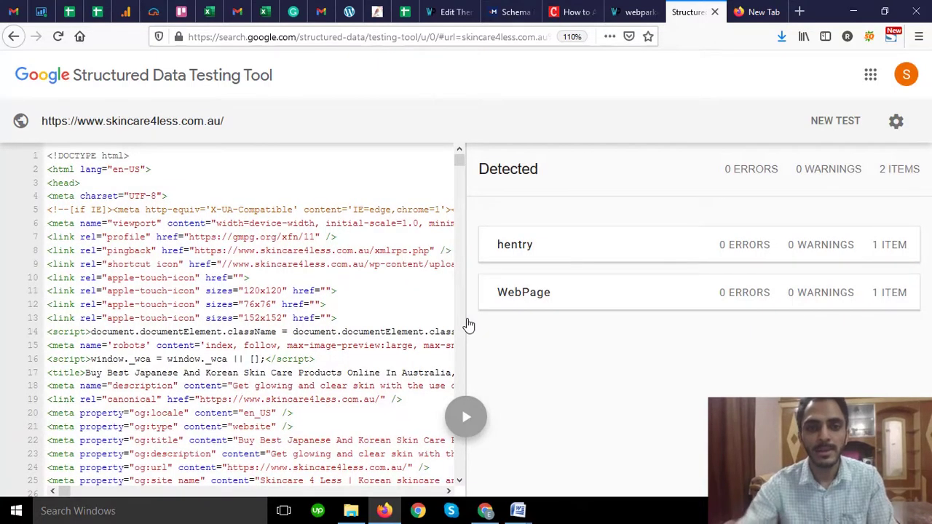
Examine the detected hentry item, filtering it by all entities and by entities with warnings
{"action": "left_click", "coordinate": [589, 252]}
{"action": "left_click", "coordinate": [588, 254]}
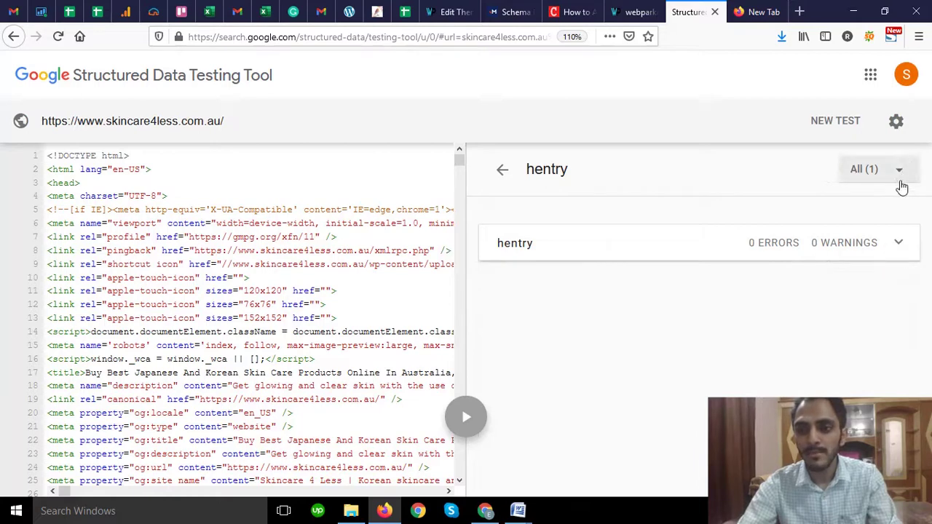
{"action": "left_click", "coordinate": [901, 244]}
{"action": "left_click", "coordinate": [900, 246]}
{"action": "left_click", "coordinate": [898, 170]}
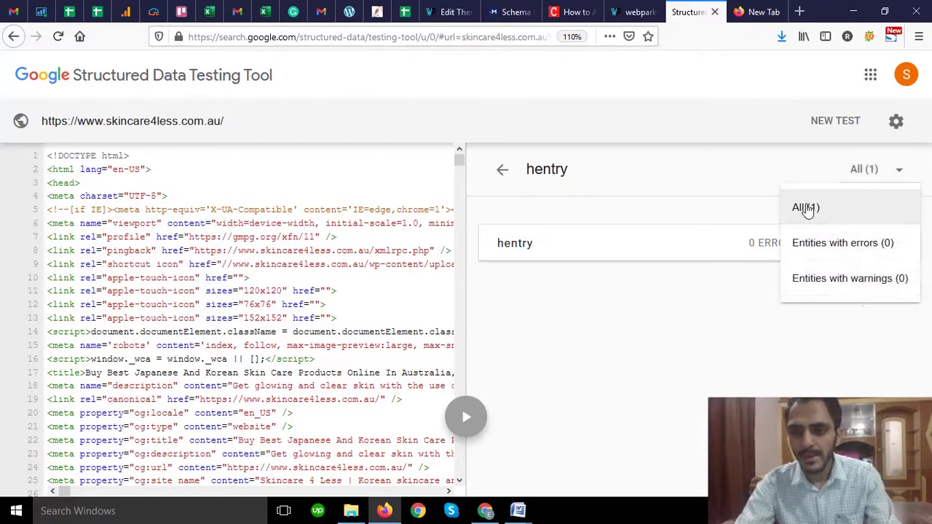
{"action": "left_click", "coordinate": [806, 207]}
{"action": "left_click", "coordinate": [870, 171]}
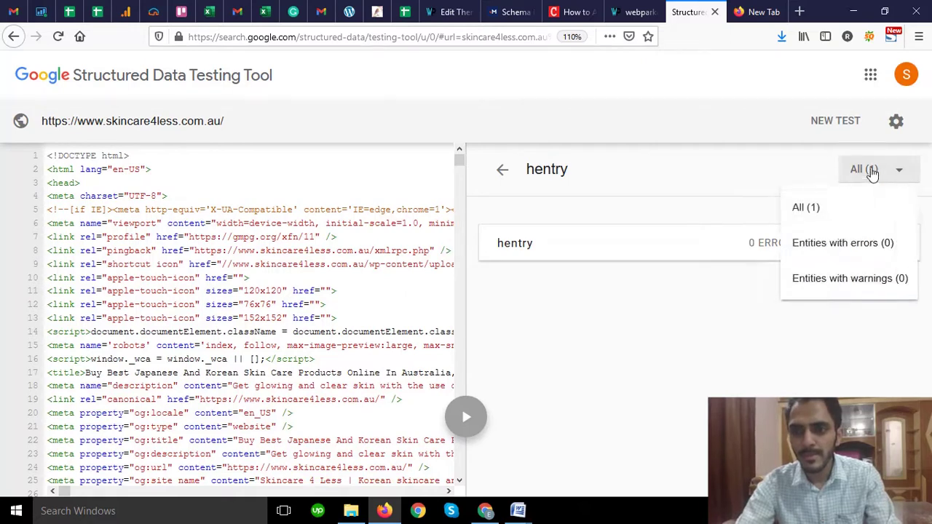
{"action": "left_click", "coordinate": [865, 280]}
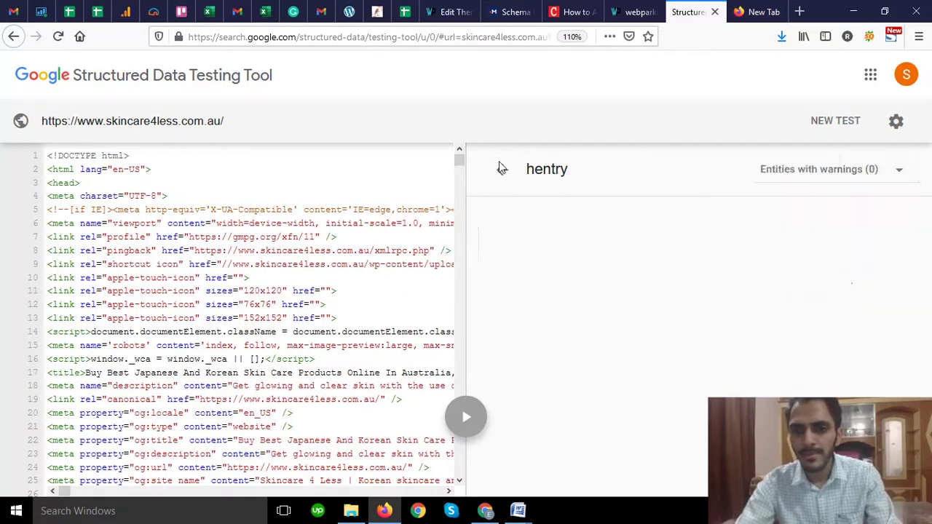
Examine the properties of the detected WebPage item and return to the overview of detected items
{"action": "left_click", "coordinate": [502, 168]}
{"action": "left_click", "coordinate": [541, 292]}
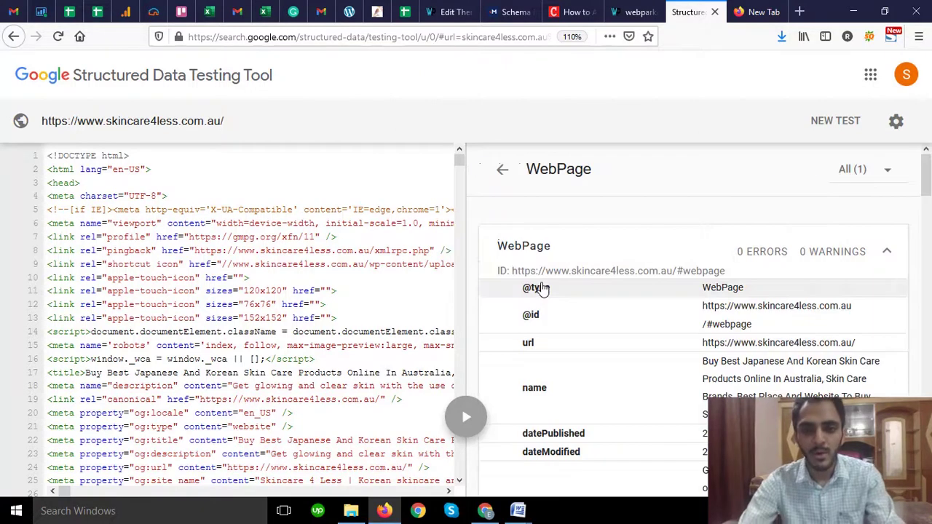
{"action": "scroll", "coordinate": [634, 311], "scroll_direction": "down", "scroll_amount": 2}
{"action": "scroll", "coordinate": [634, 308], "scroll_direction": "up", "scroll_amount": 2}
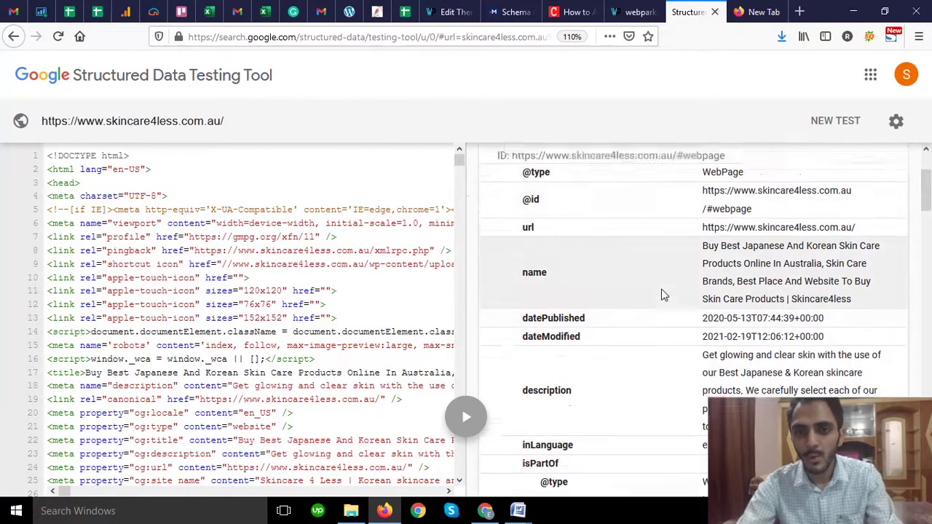
{"action": "scroll", "coordinate": [661, 295], "scroll_direction": "down", "scroll_amount": 2}
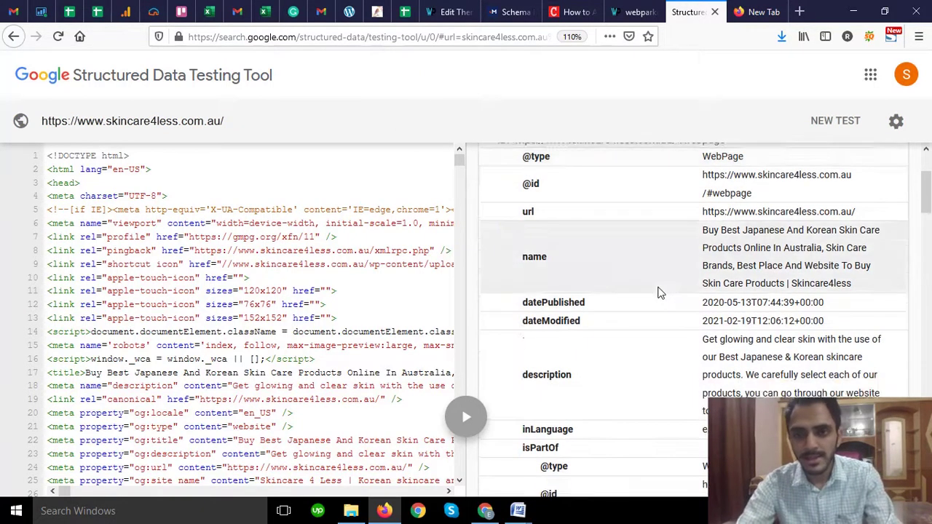
{"action": "scroll", "coordinate": [683, 217], "scroll_direction": "up", "scroll_amount": 1}
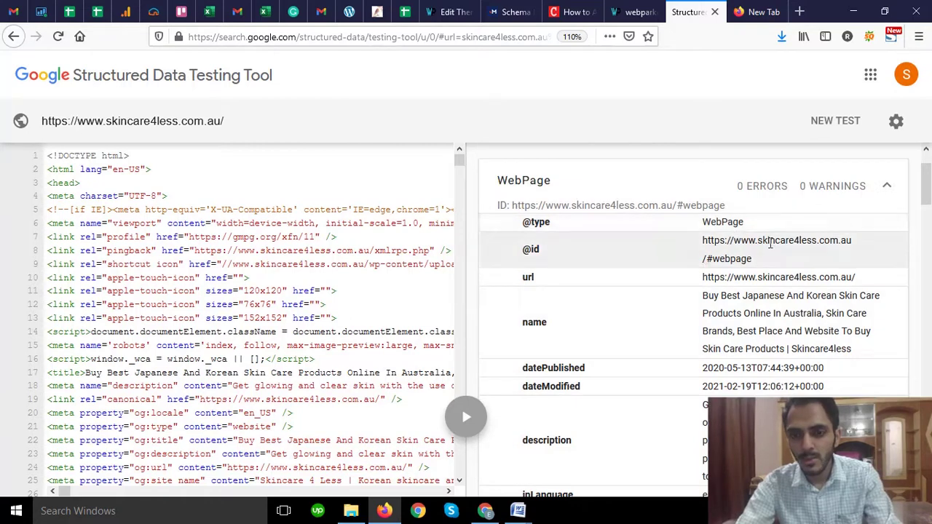
{"action": "scroll", "coordinate": [757, 241], "scroll_direction": "down", "scroll_amount": 2}
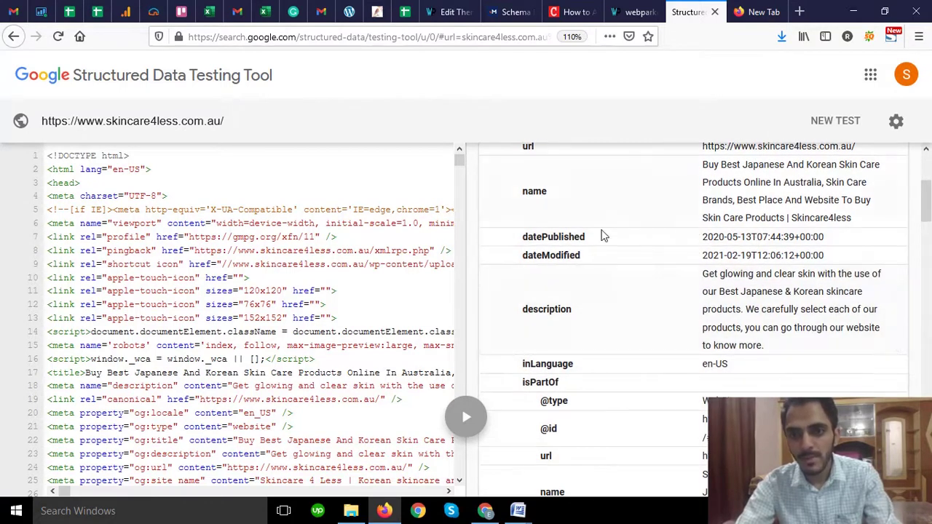
{"action": "scroll", "coordinate": [826, 315], "scroll_direction": "up", "scroll_amount": 3}
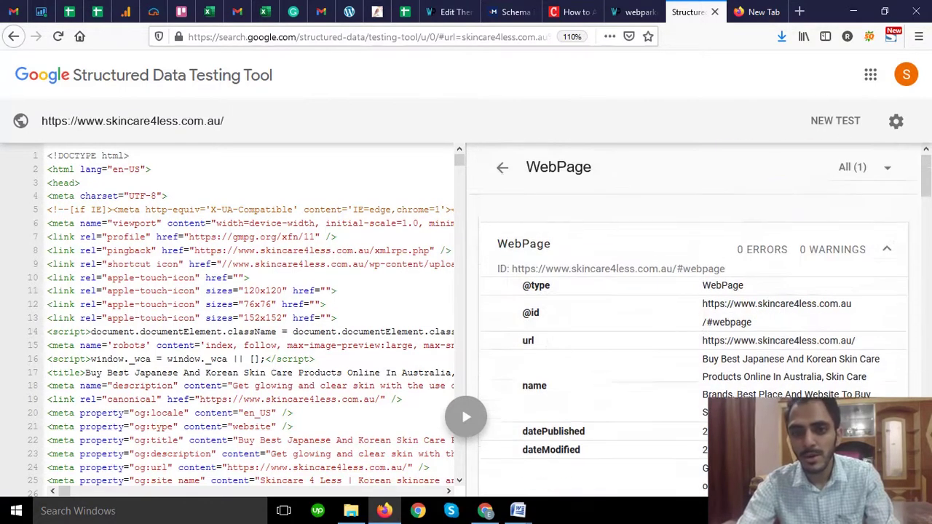
{"action": "left_click", "coordinate": [504, 169]}
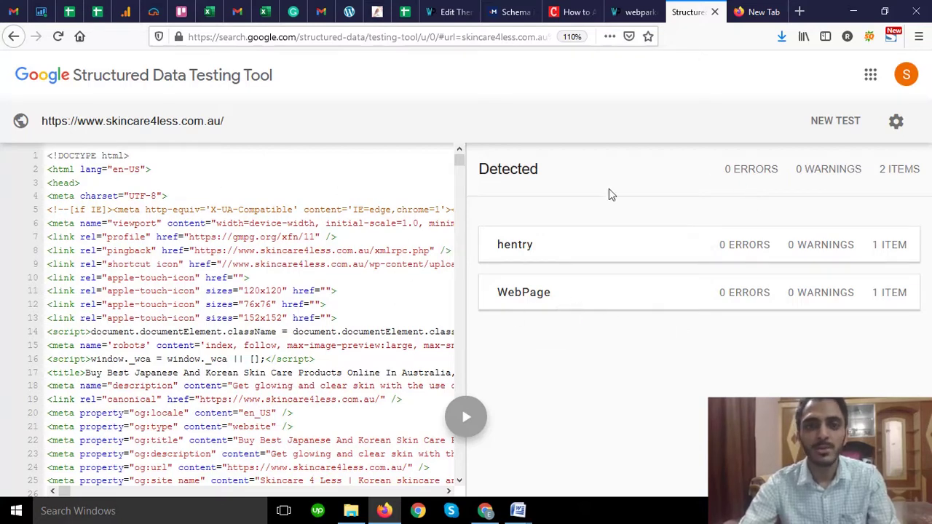
Look through the markup types offered by the Merkle Schema Markup Generator, keeping Organization selected
{"action": "left_click", "coordinate": [518, 11]}
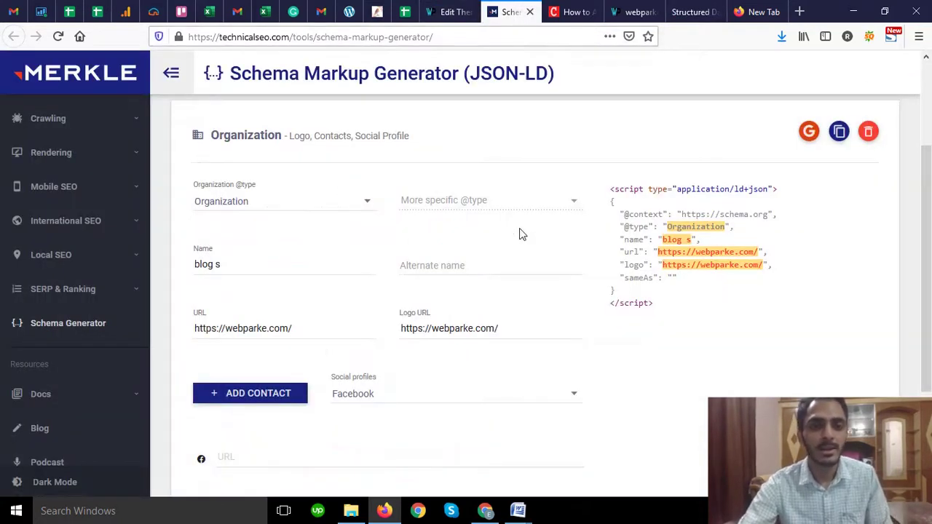
{"action": "scroll", "coordinate": [519, 228], "scroll_direction": "up", "scroll_amount": 3}
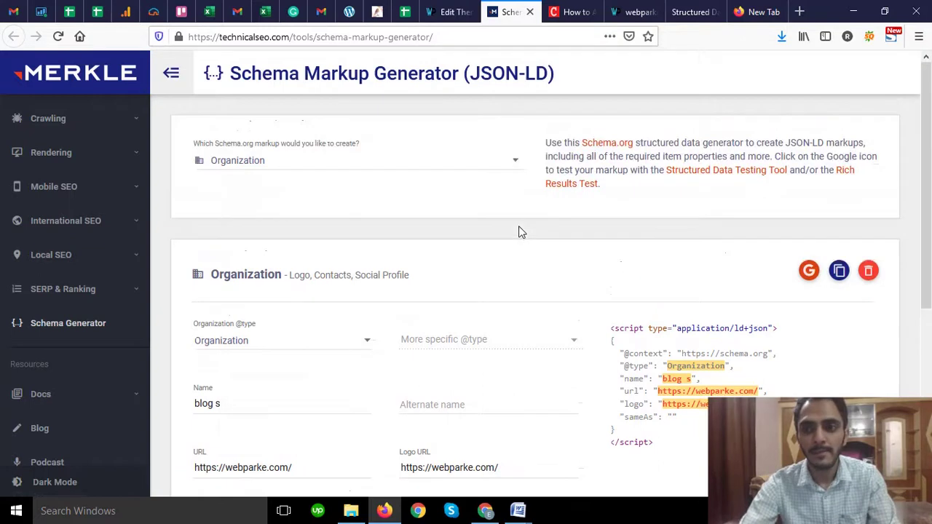
{"action": "left_click", "coordinate": [384, 168]}
{"action": "scroll", "coordinate": [386, 183], "scroll_direction": "up", "scroll_amount": 4}
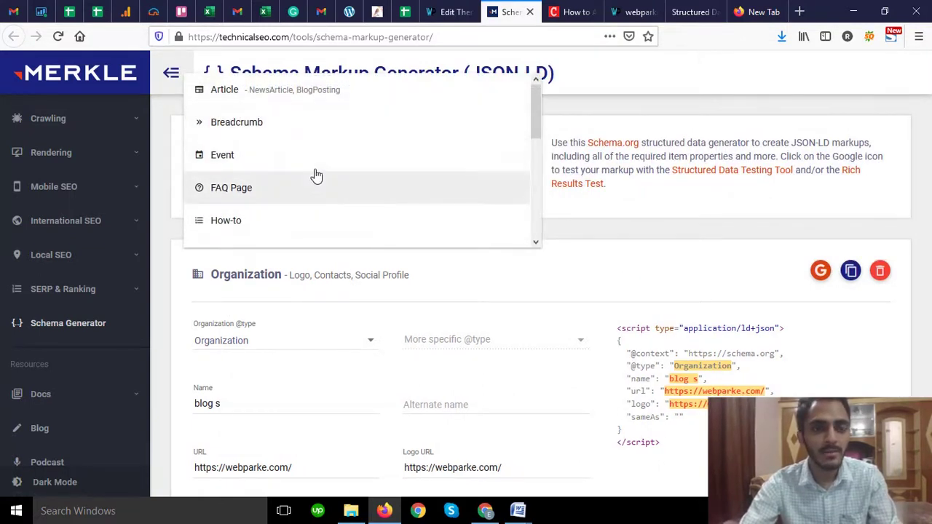
{"action": "scroll", "coordinate": [317, 174], "scroll_direction": "down", "scroll_amount": 4}
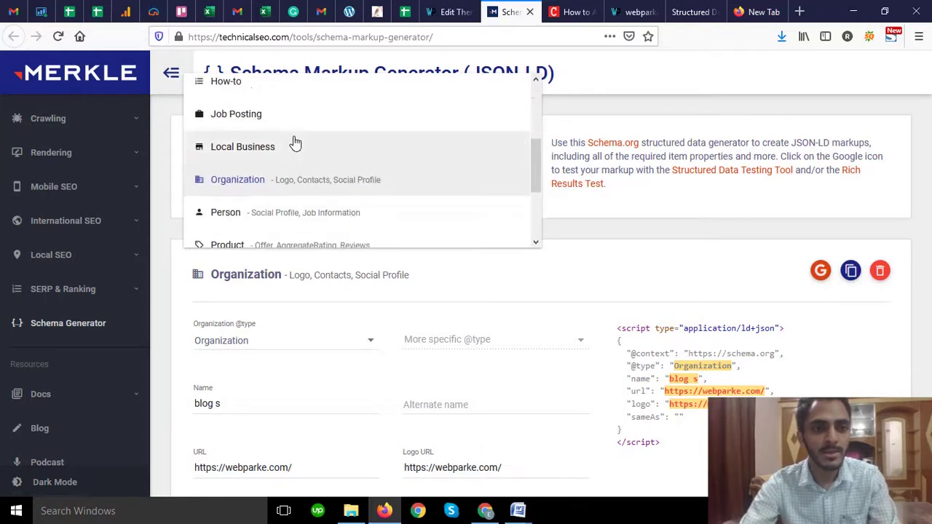
{"action": "scroll", "coordinate": [317, 172], "scroll_direction": "down", "scroll_amount": 2}
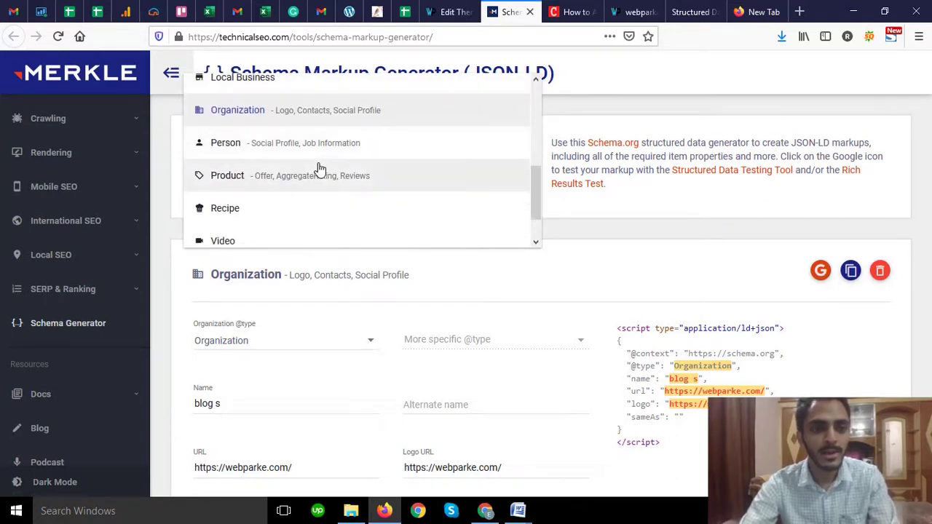
{"action": "scroll", "coordinate": [320, 169], "scroll_direction": "down", "scroll_amount": 1}
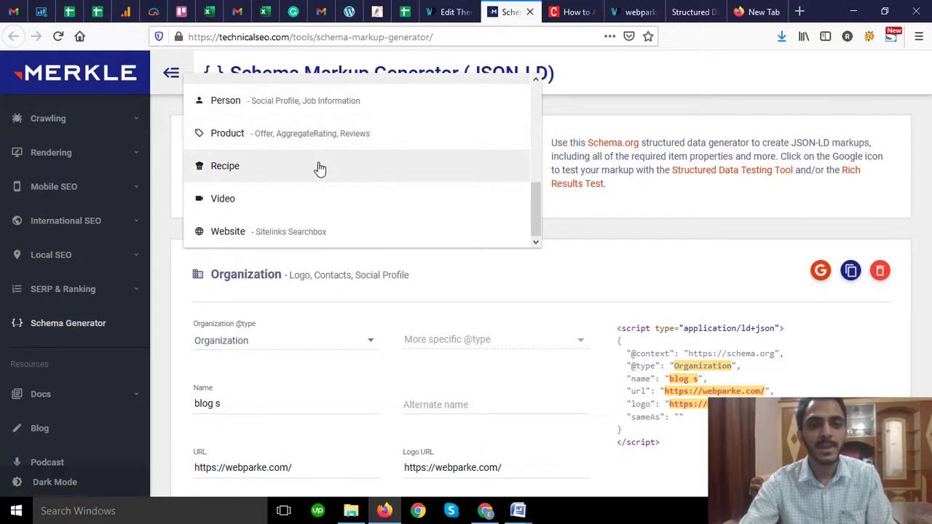
{"action": "left_click", "coordinate": [576, 268]}
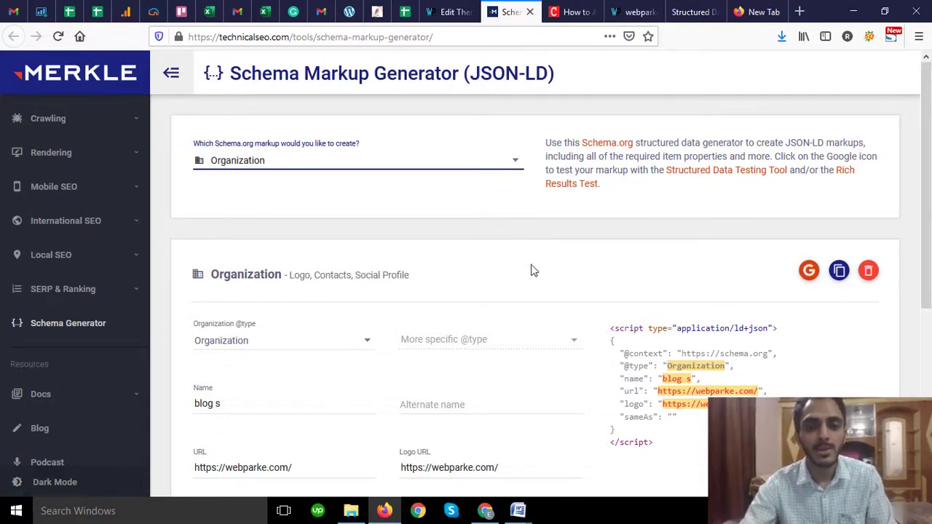
Revisit header.php in the WordPress Theme Editor and review the Schema Markup Generator's markup types again without changing the selection
{"action": "left_click", "coordinate": [459, 12]}
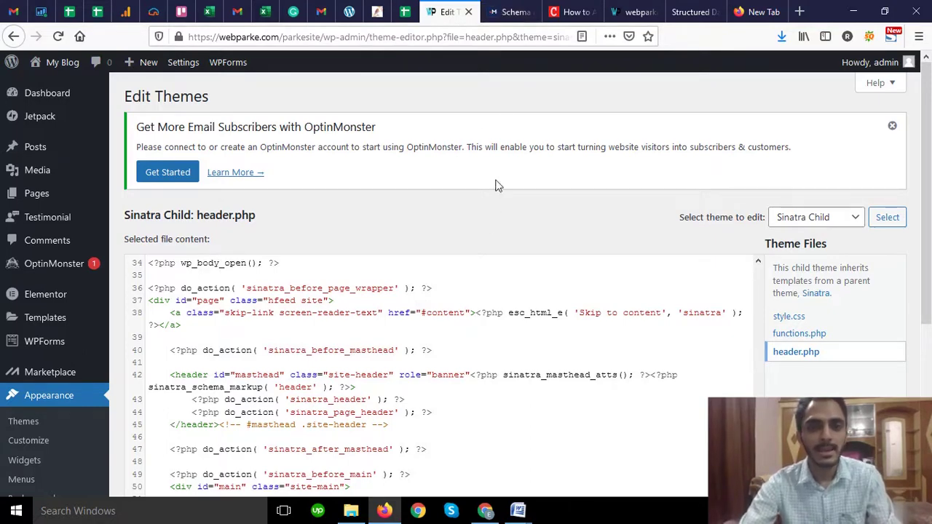
{"action": "left_click", "coordinate": [511, 7]}
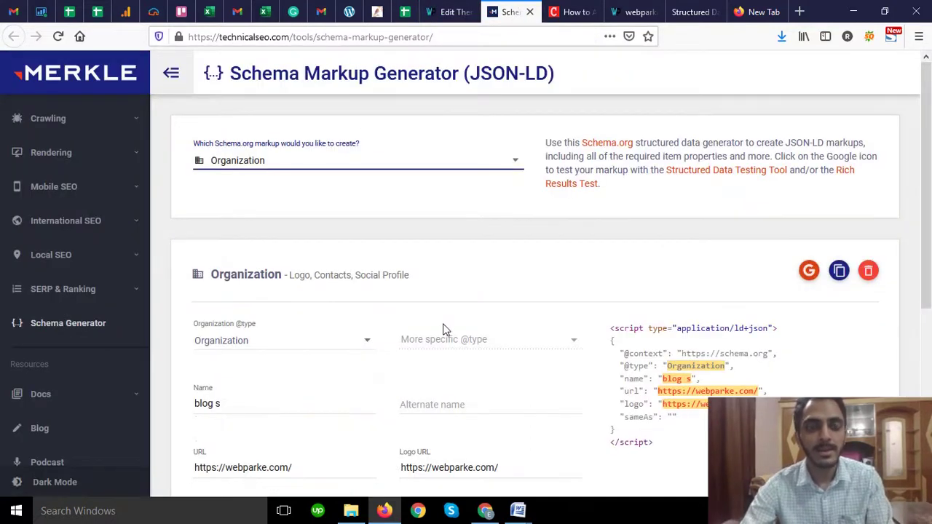
{"action": "left_click", "coordinate": [435, 168]}
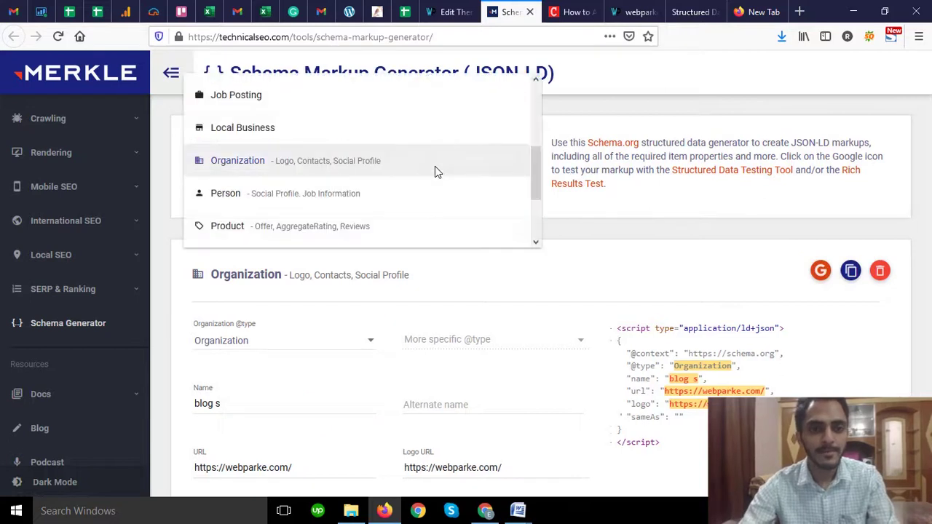
{"action": "scroll", "coordinate": [435, 167], "scroll_direction": "up", "scroll_amount": 3}
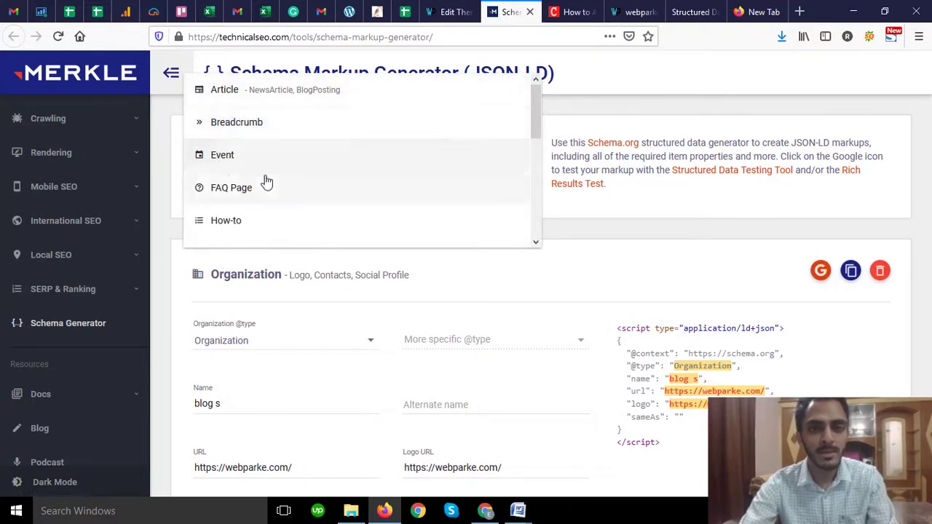
{"action": "scroll", "coordinate": [323, 193], "scroll_direction": "down", "scroll_amount": 3}
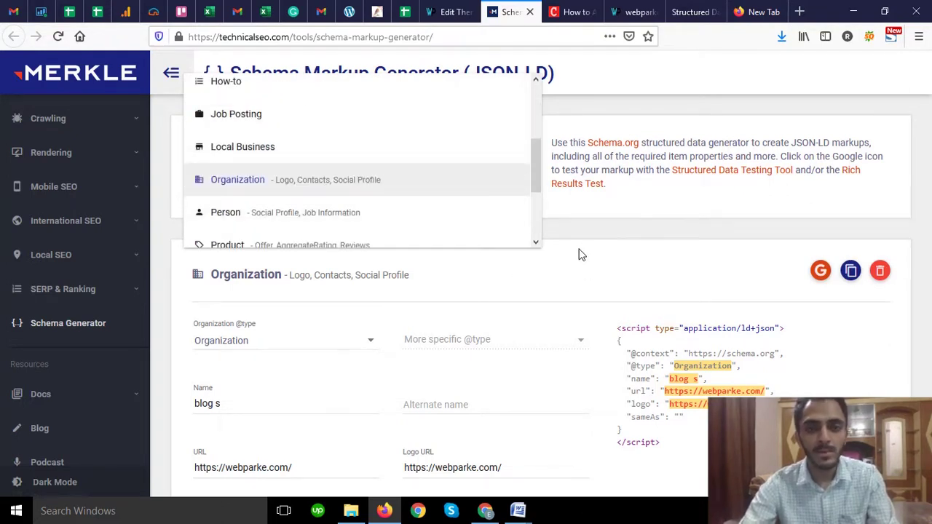
{"action": "left_click", "coordinate": [582, 252]}
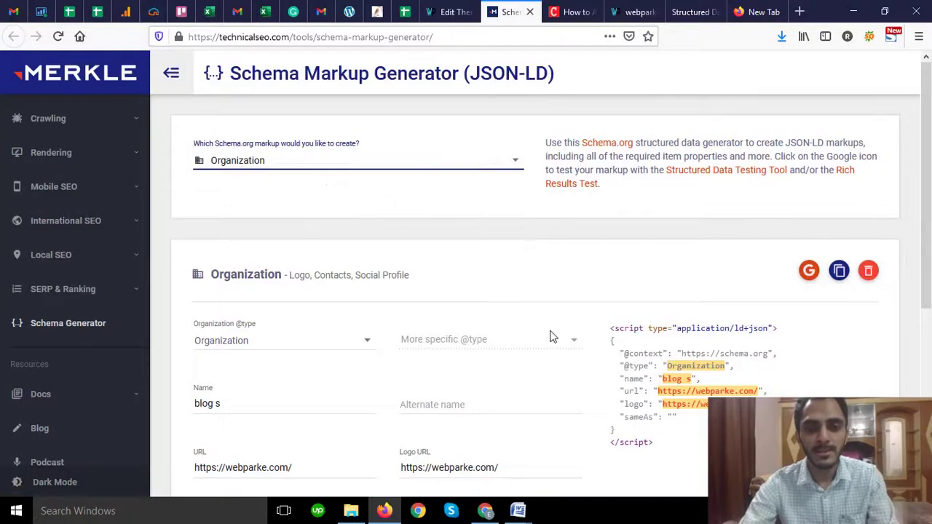